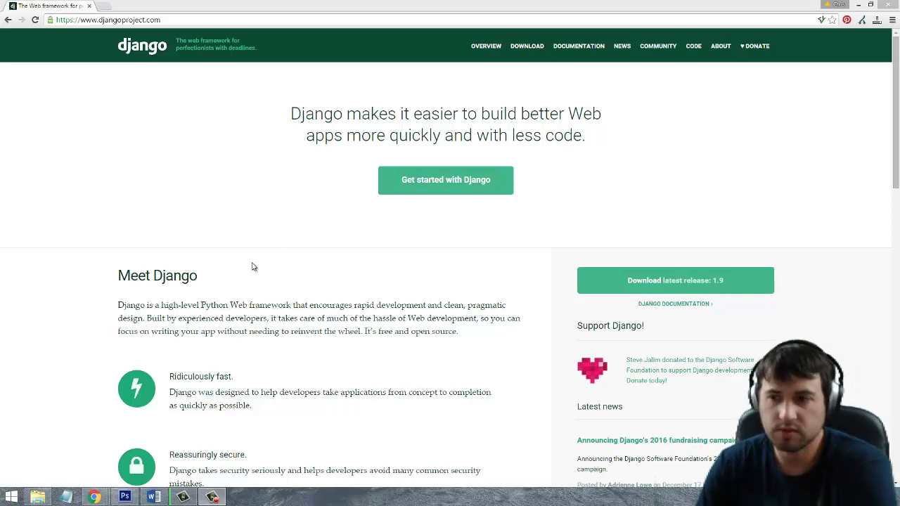
Search Google for python in a new Chrome window and download the Python 3.5.1 installer from python.org.
right_click(93, 497)
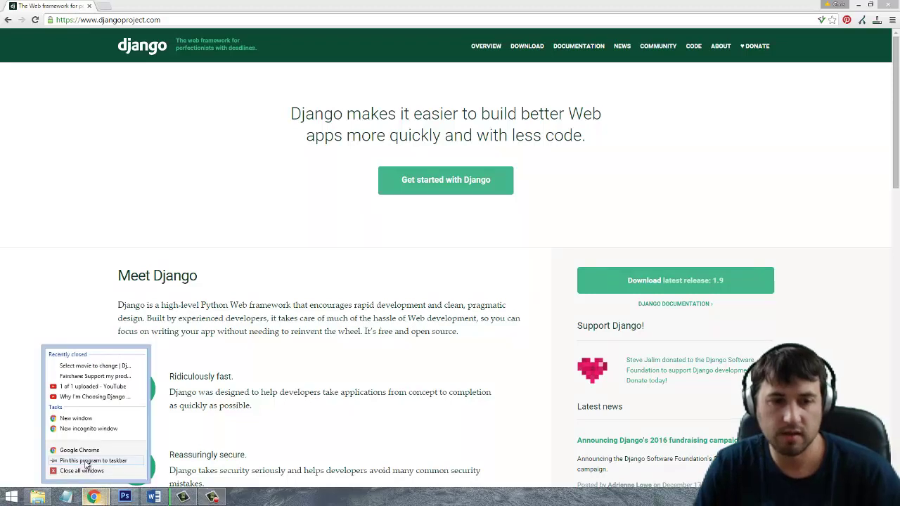
click(77, 449)
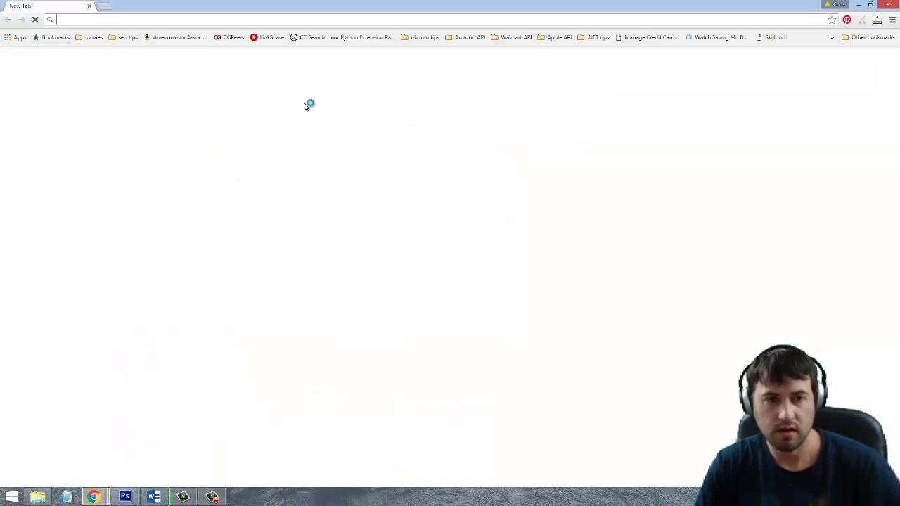
text(python)
key(Return)
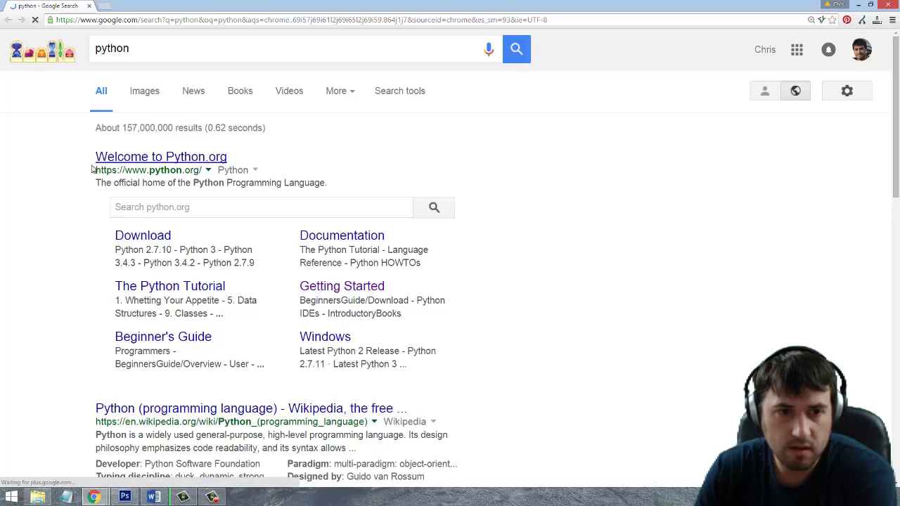
click(159, 242)
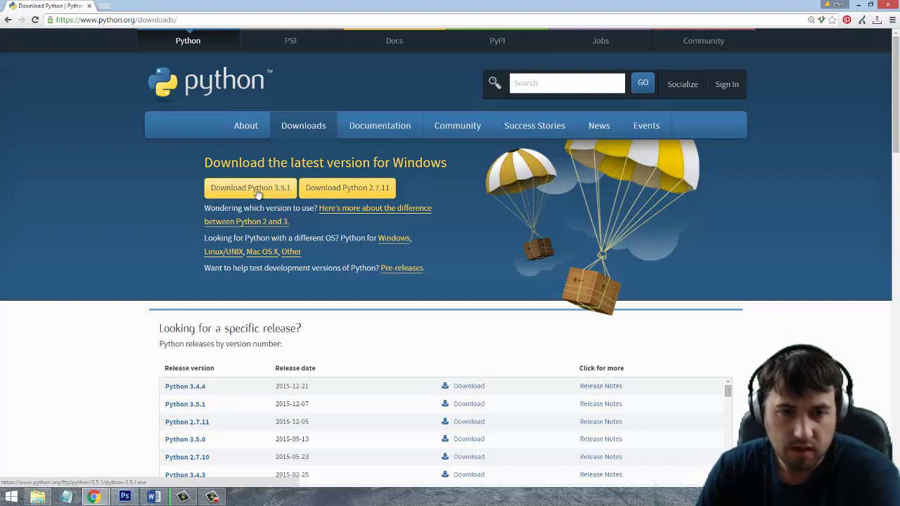
click(288, 195)
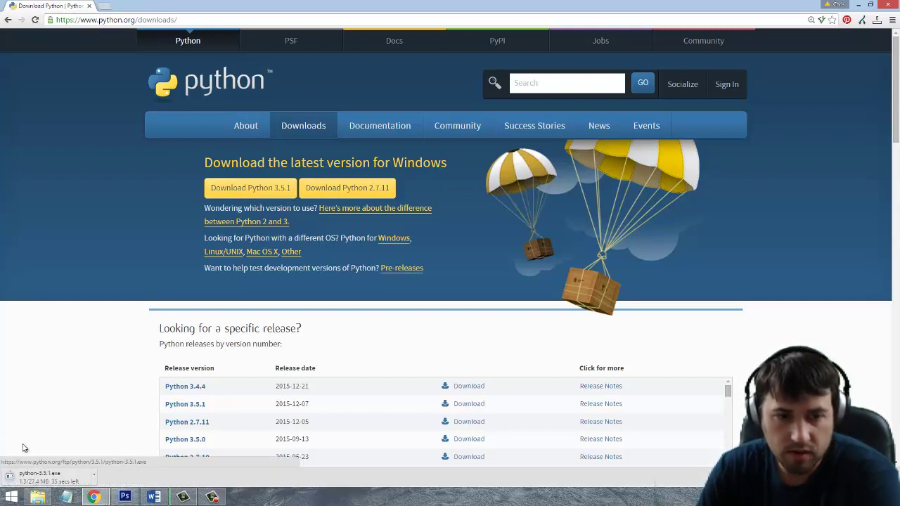
Set the python-3.5.1.exe download to open automatically once it finishes.
click(41, 476)
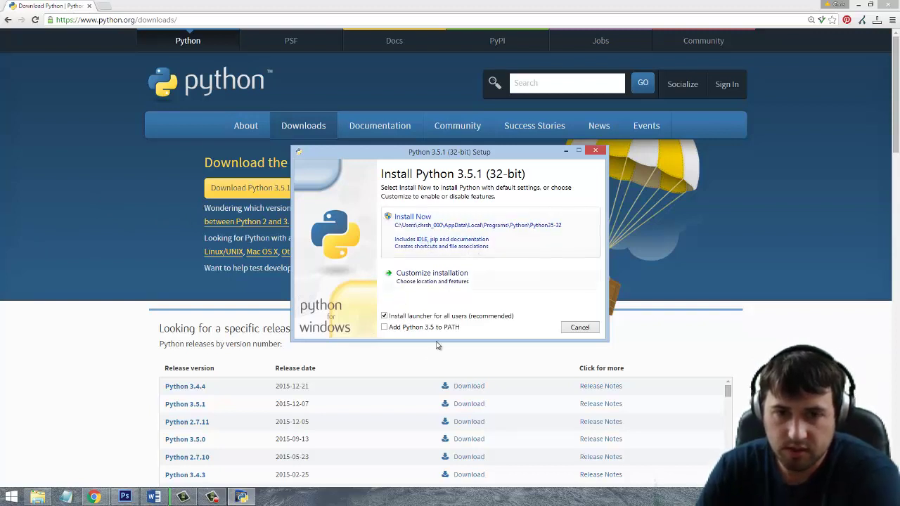
Enable 'Add Python 3.5 to PATH' and start the default Install Now installation.
click(386, 329)
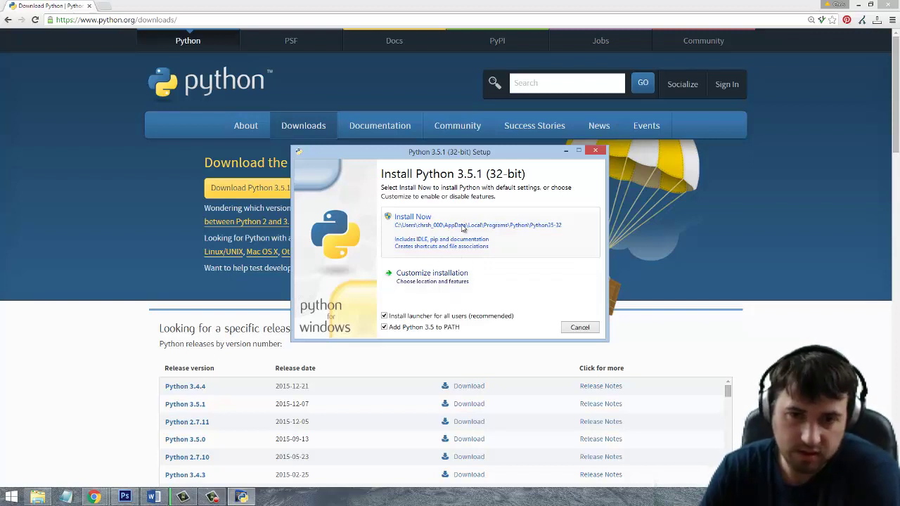
click(425, 225)
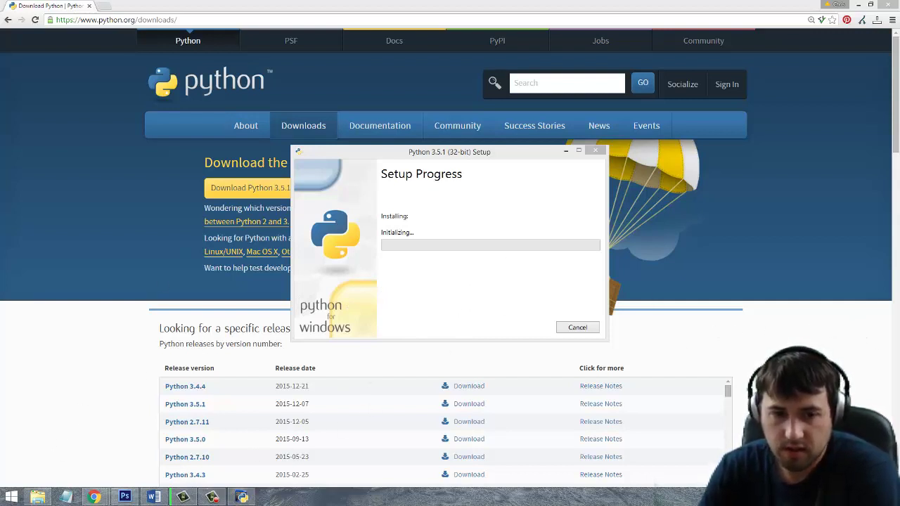
Open a new Chrome window and search Google for sublime text.
right_click(99, 498)
click(91, 457)
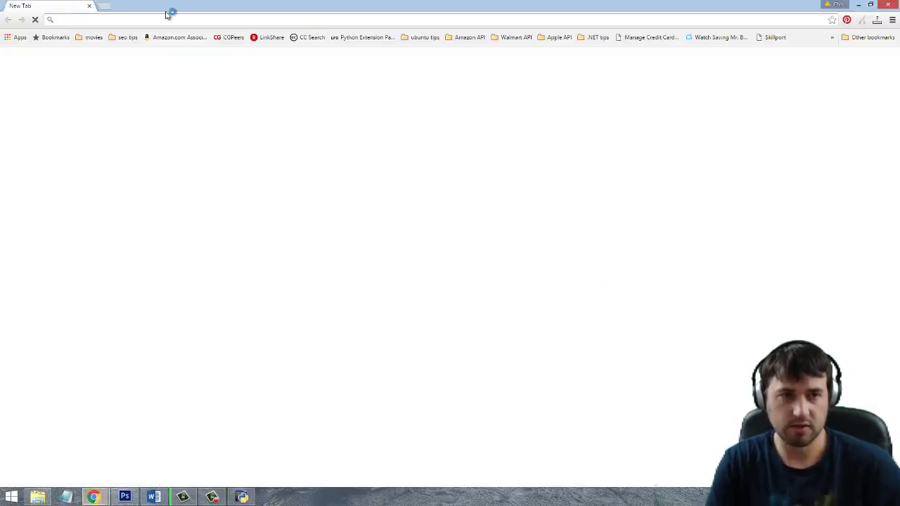
text(sublime text)
key(Return)
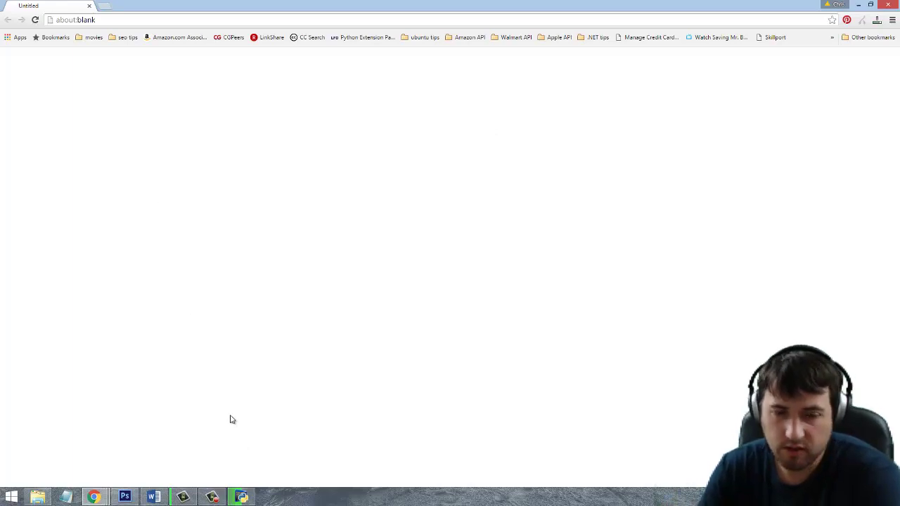
Check the Python install progress, then search for the sublime text 3 suggestion from the address bar.
click(241, 497)
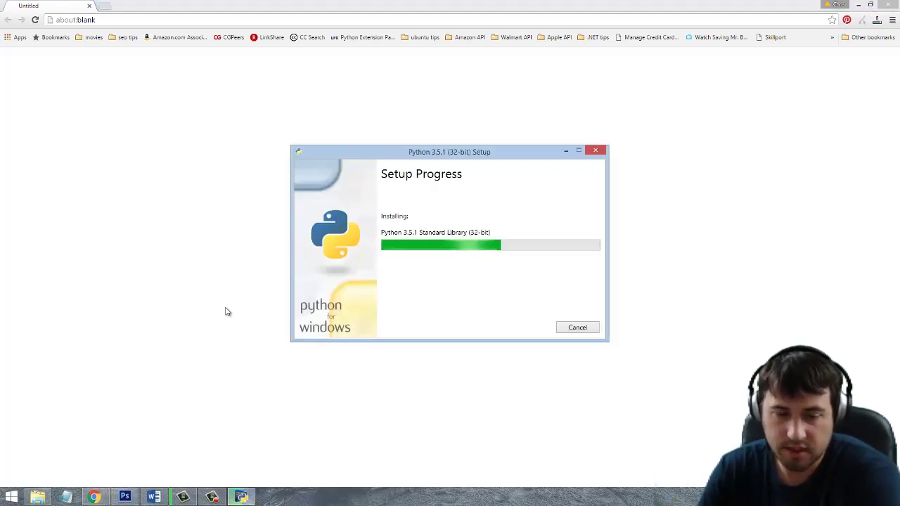
click(116, 177)
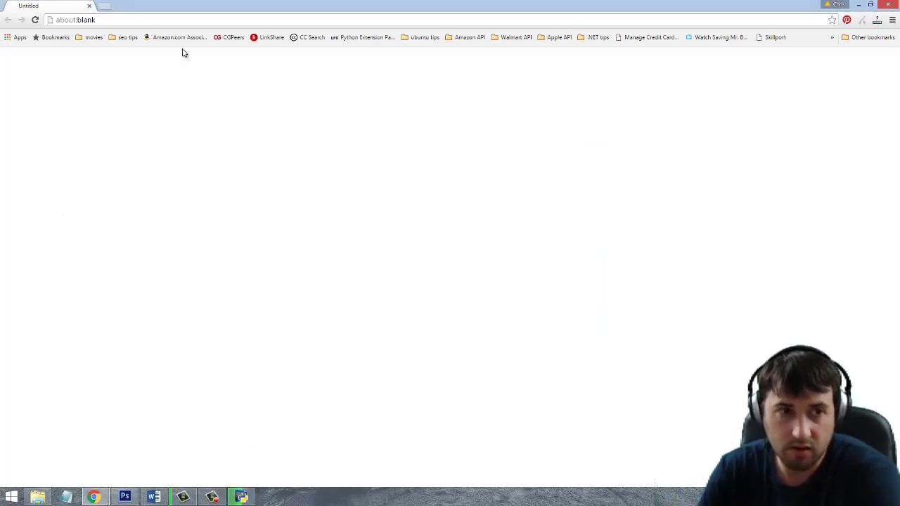
click(131, 19)
text(sublime )
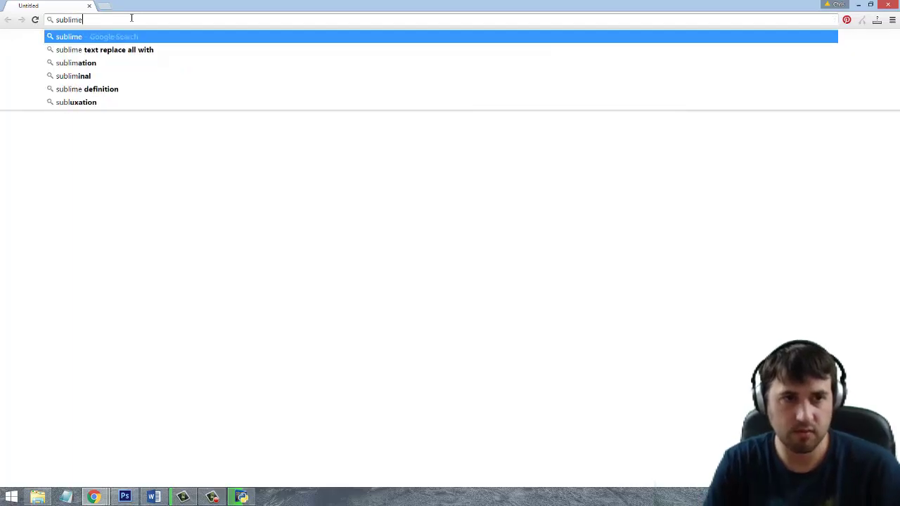
text(text)
key(Down)
key(Return)
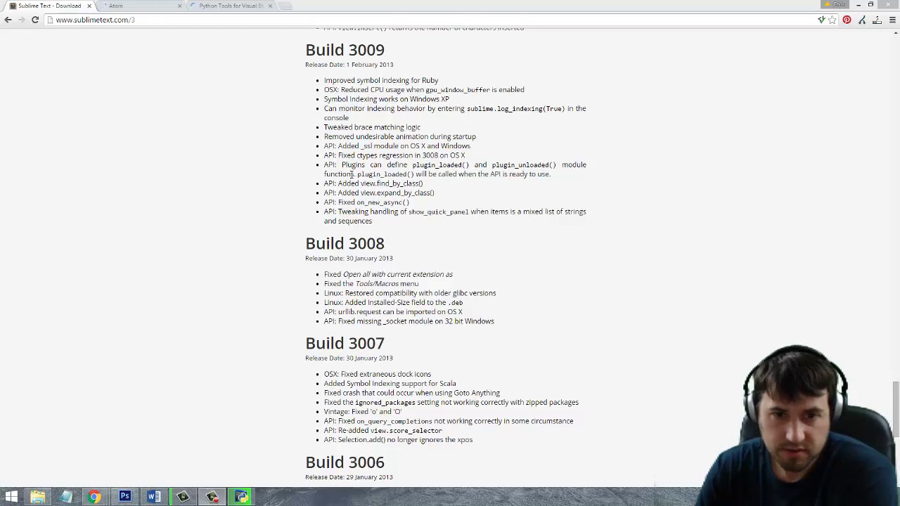
Review the Sublime Text 3 page, then look at the Atom editor tab.
scroll(211, 189, down, 1)
scroll(141, 134, up, 3)
scroll(84, 92, up, 2)
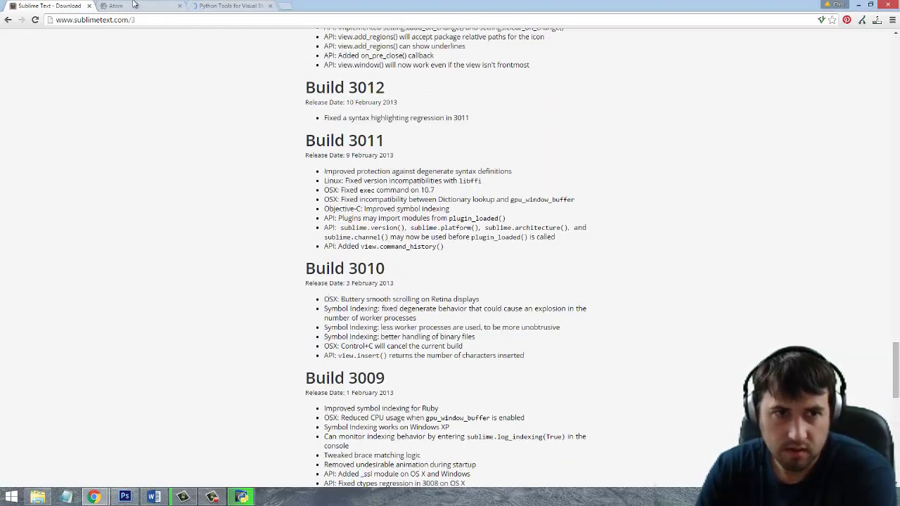
click(147, 7)
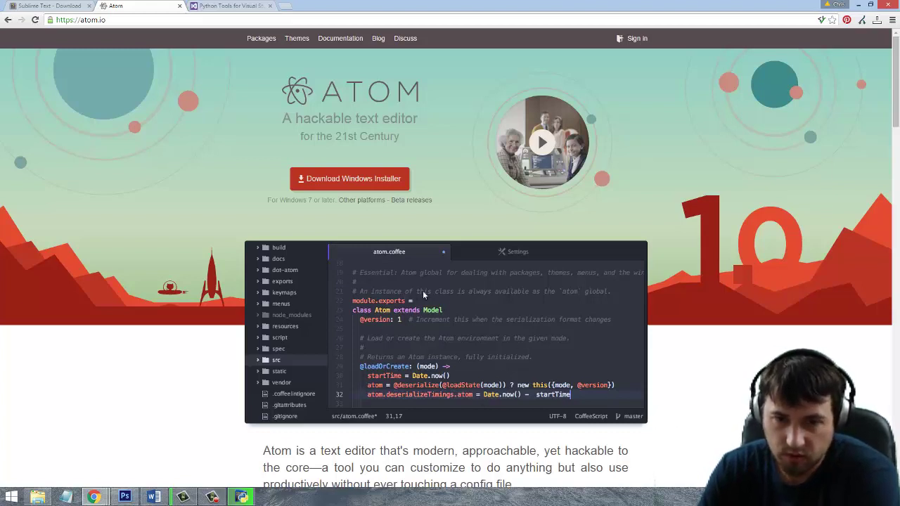
Review the Python Tools for Visual Studio page, then close it and the Atom tab.
click(220, 7)
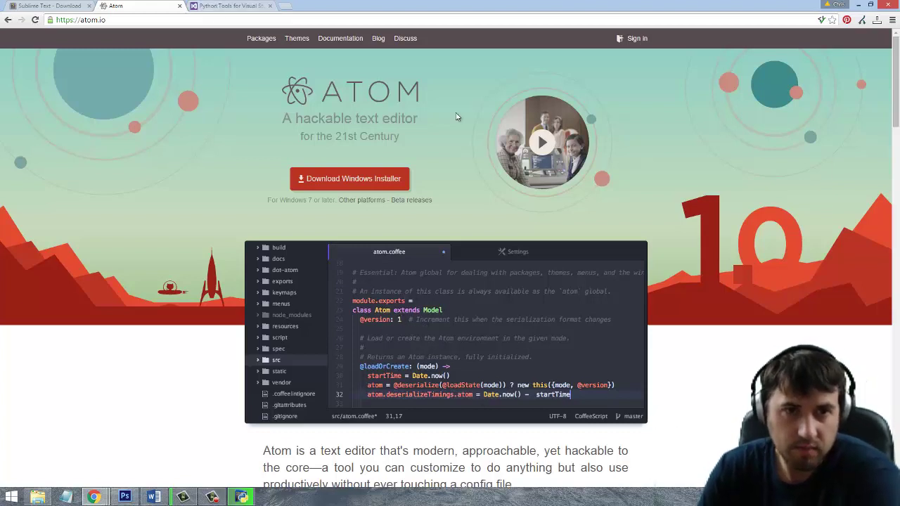
scroll(176, 312, down, 13)
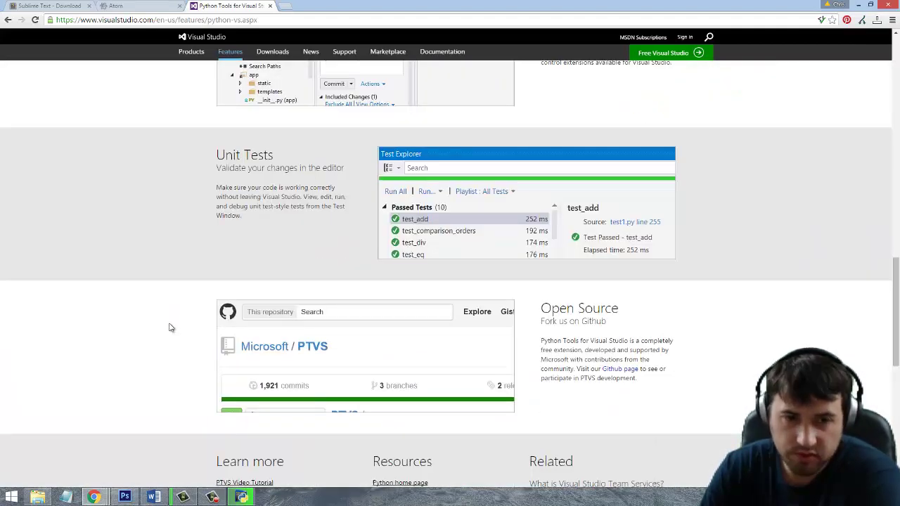
scroll(171, 325, down, 2)
scroll(292, 305, up, 5)
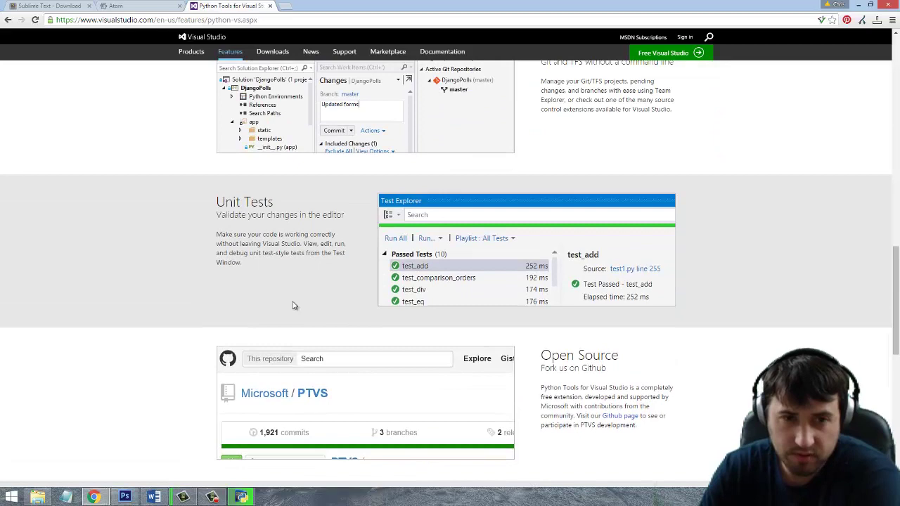
scroll(279, 301, up, 5)
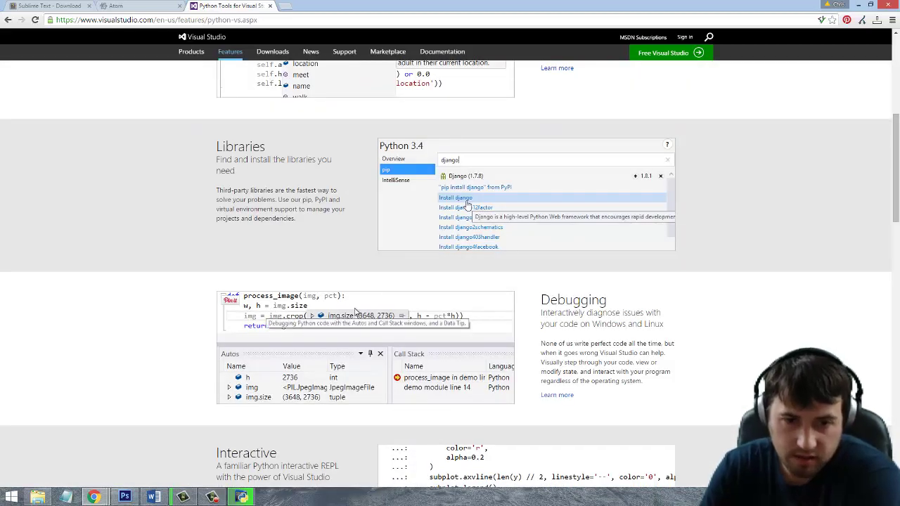
scroll(331, 324, up, 3)
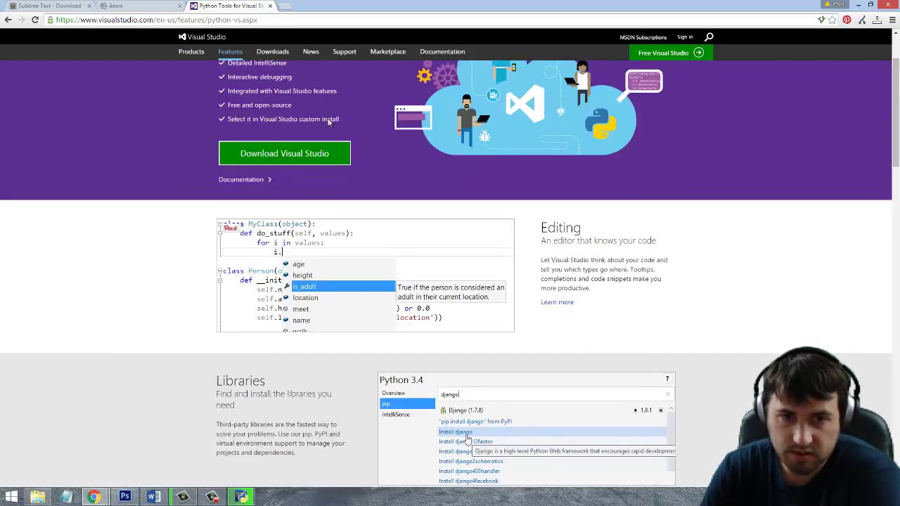
scroll(280, 281, up, 2)
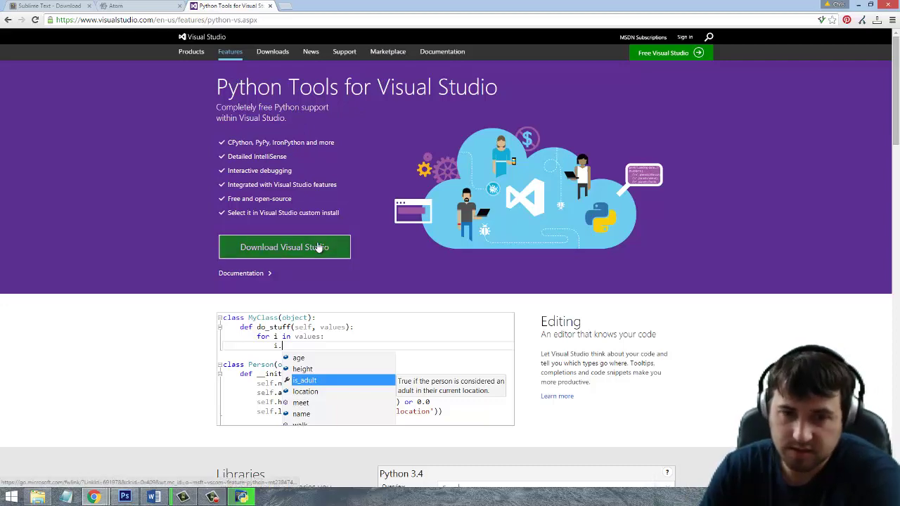
scroll(138, 333, down, 2)
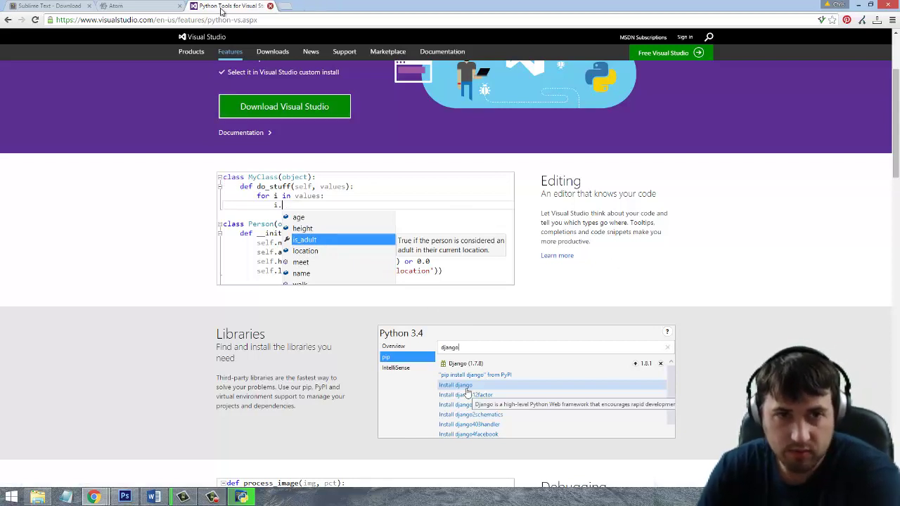
middle_click(197, 8)
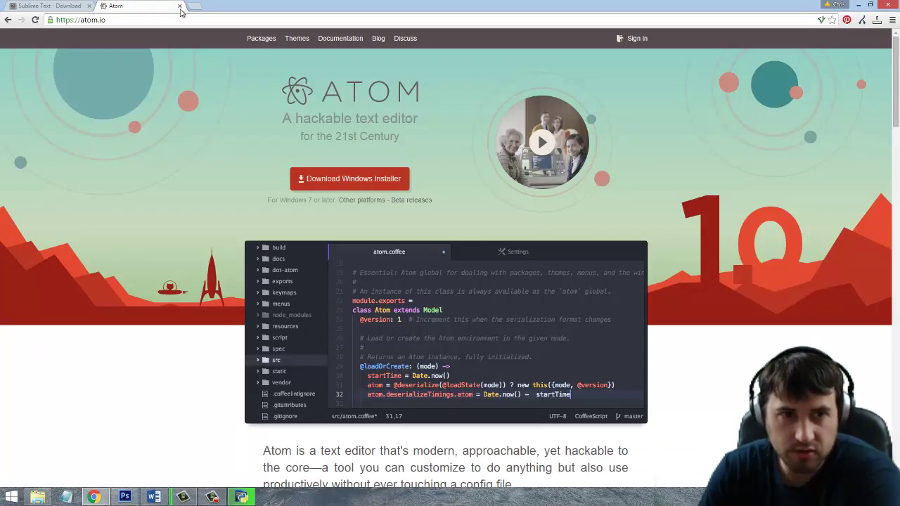
click(179, 6)
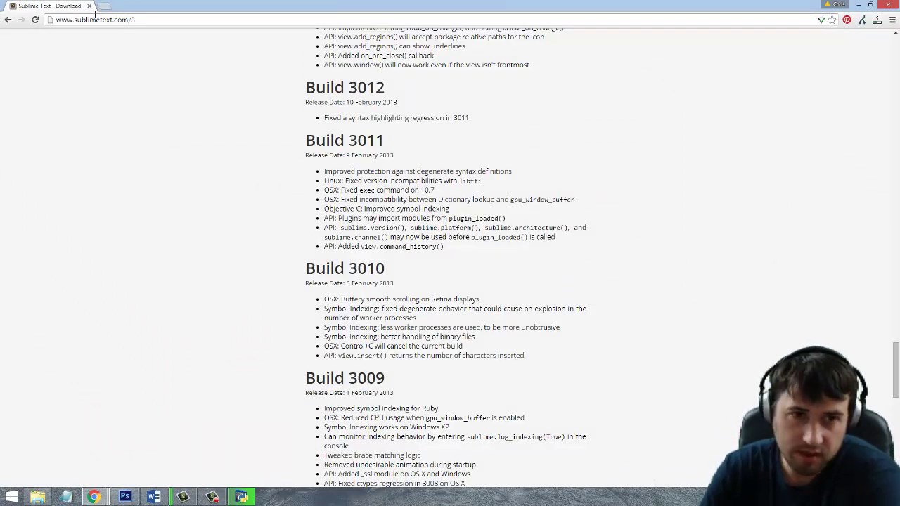
Close the Python 3.5.1 installer's setup-successful dialog.
click(89, 6)
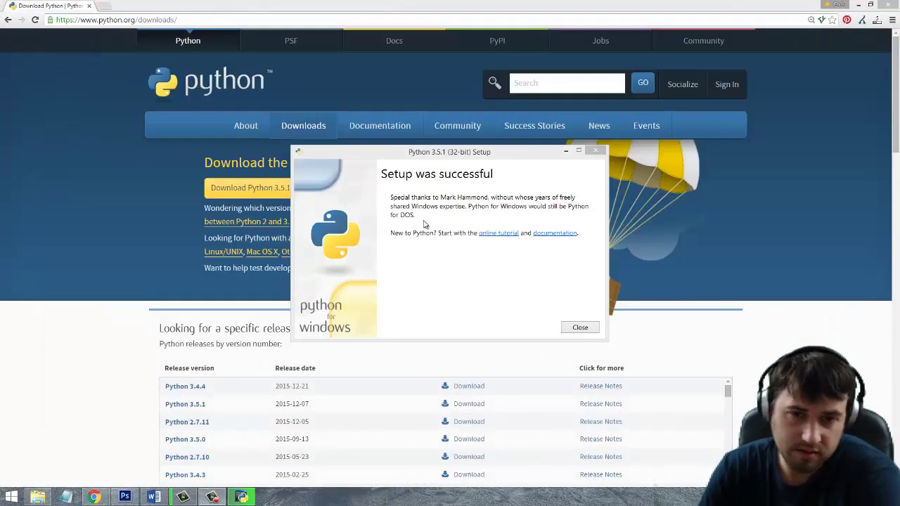
click(462, 270)
click(579, 327)
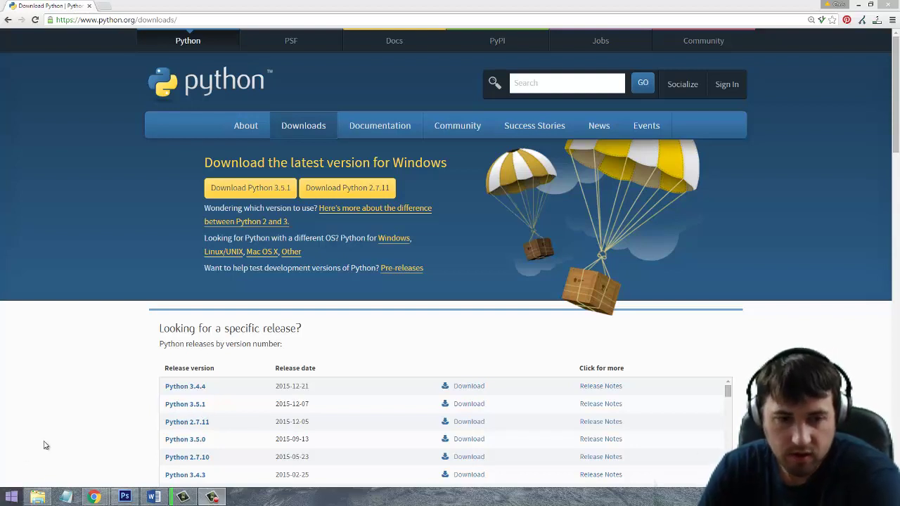
Open a Command Prompt window from the Start button's Win+X menu.
right_click(8, 498)
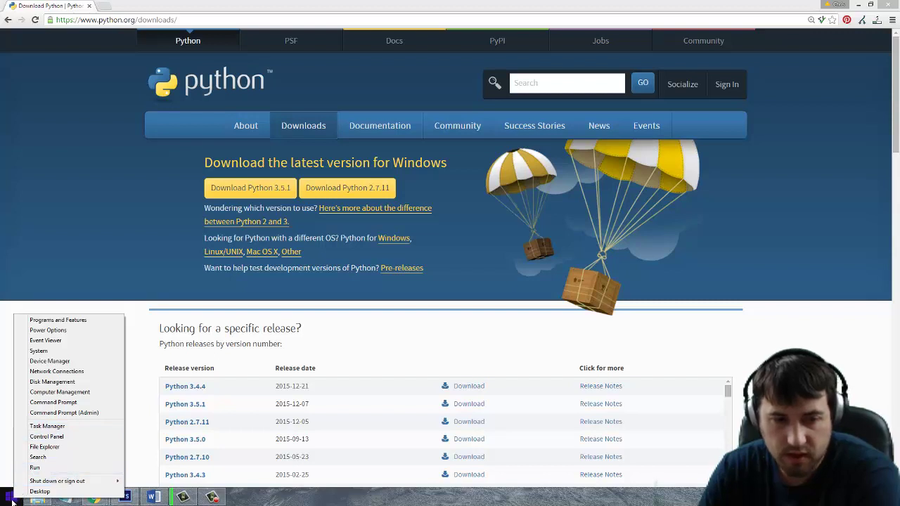
click(55, 436)
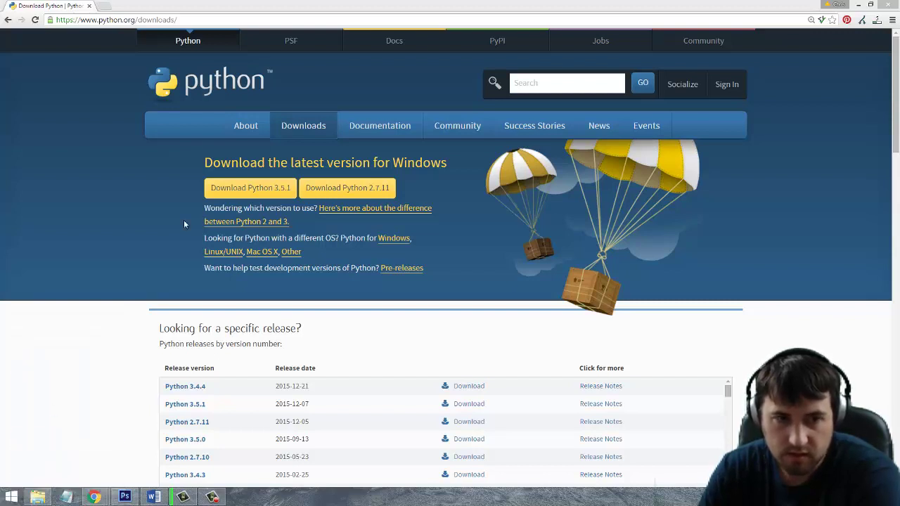
right_click(9, 498)
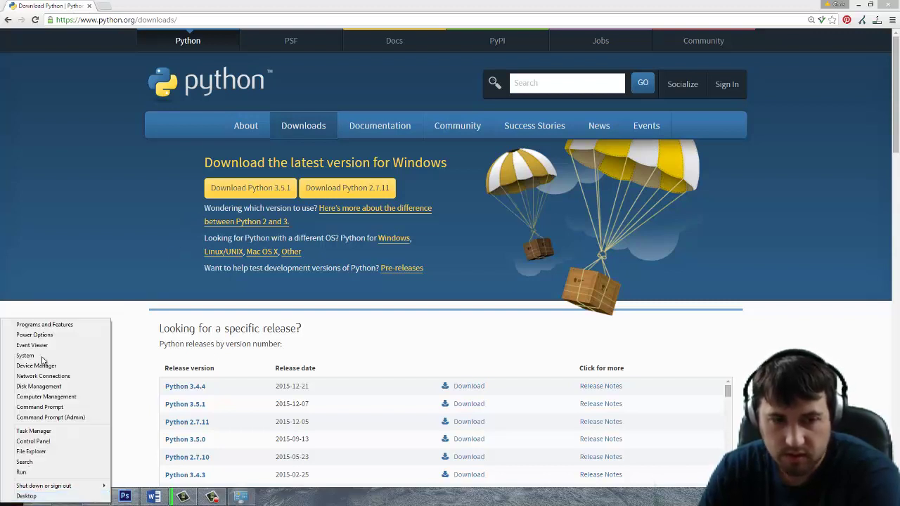
click(39, 407)
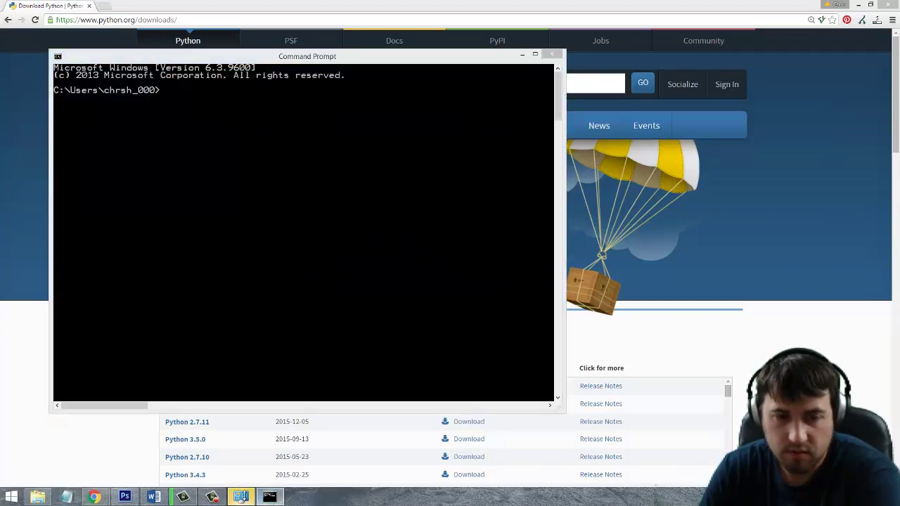
right_click(241, 496)
Launch the Python 3.5.1 interpreter from Command Prompt.
click(207, 471)
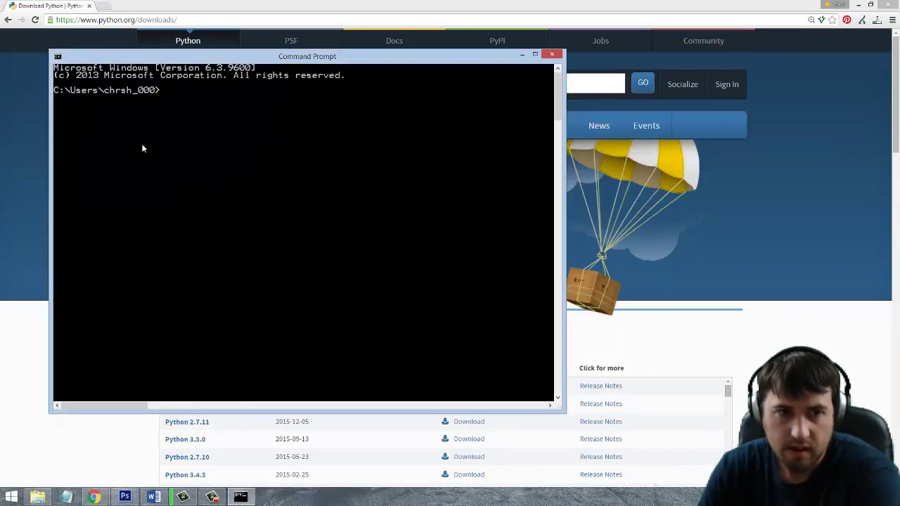
text(python)
key(Return)
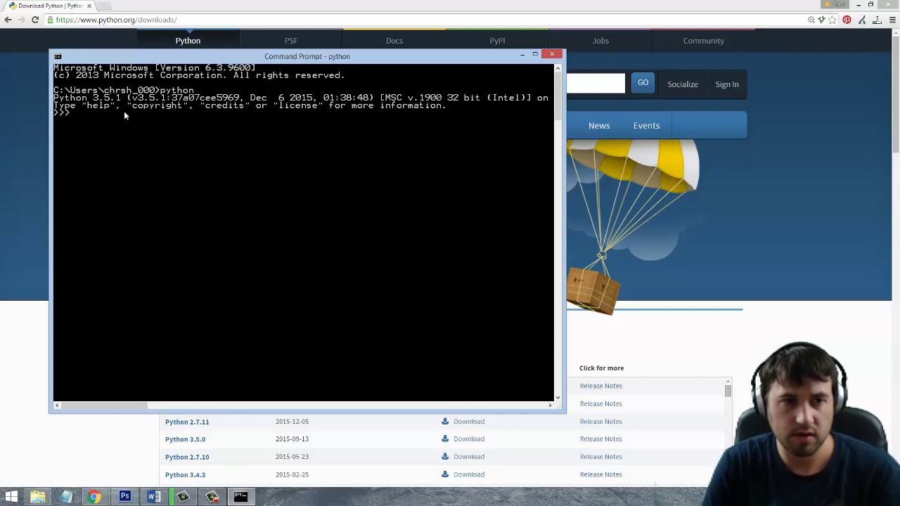
Set x = "this i a string", print it with print(x), then exit with Ctrl+Z.
text(x = "this i)
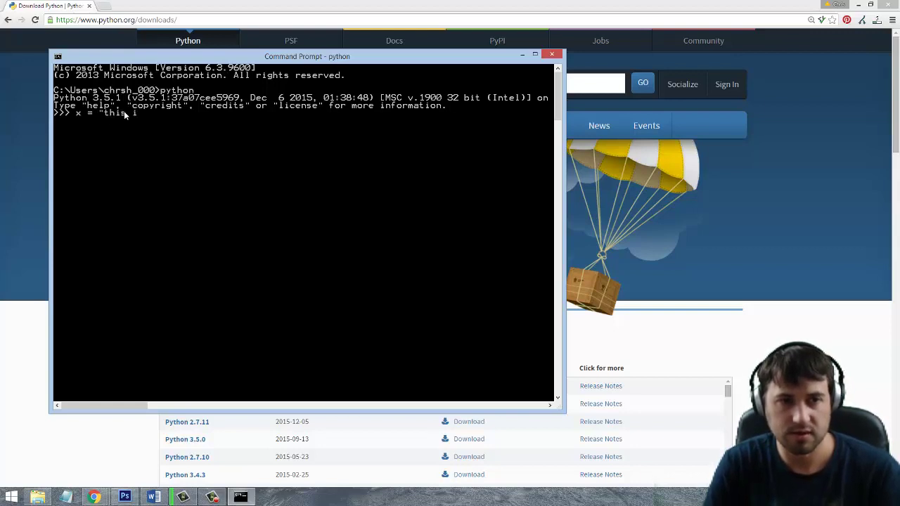
text( a str)
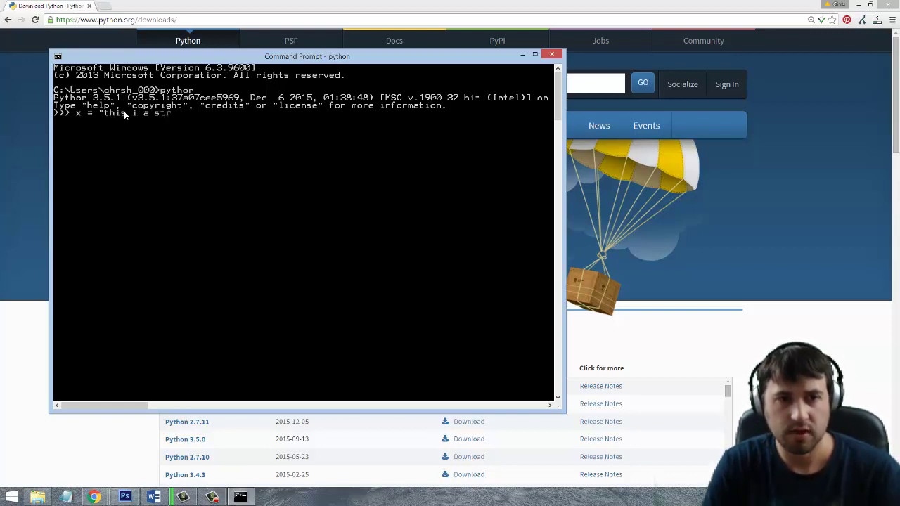
text(ing" >>> )
text(print)
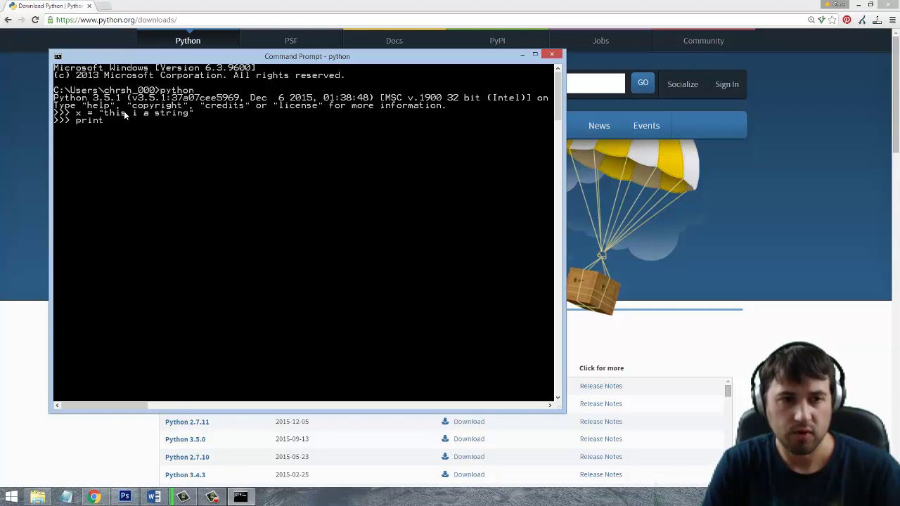
text( x)
key(BackSpace)
text(x)
key(Return)
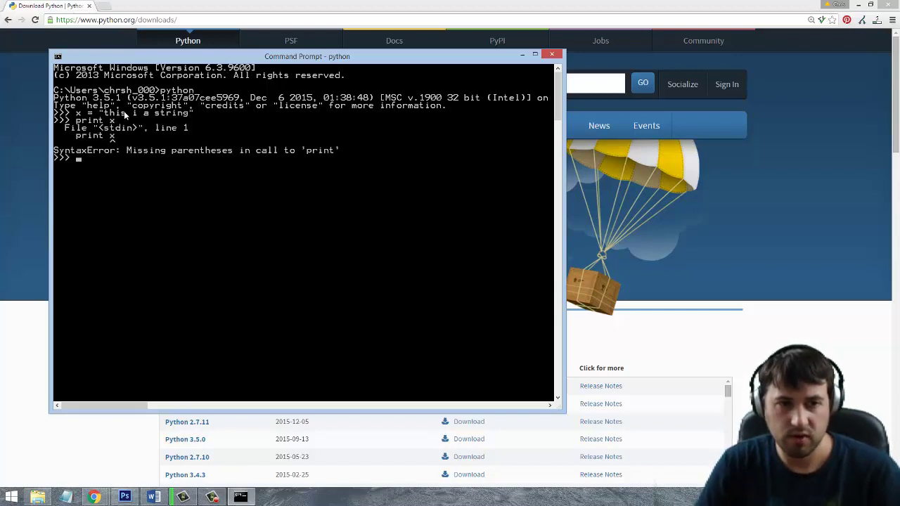
key(Up)
key(BackSpace)
key(BackSpace)
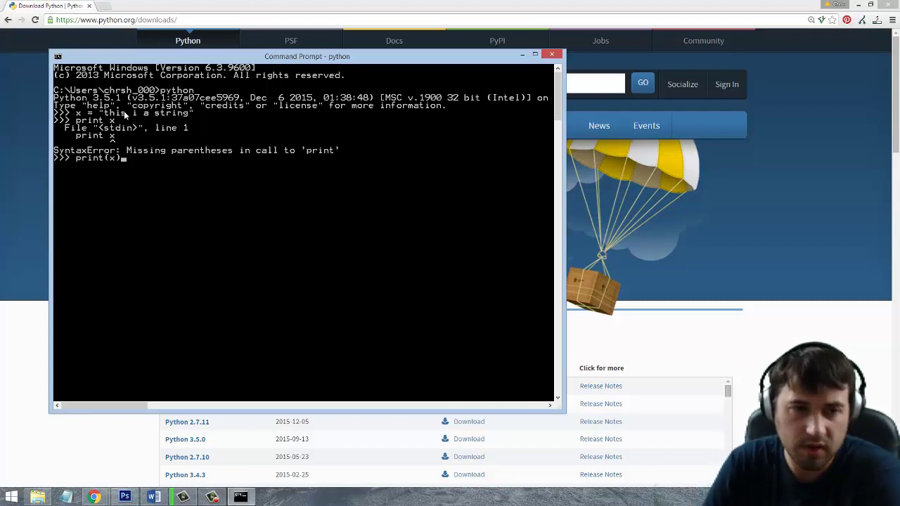
text((x))
key(Return)
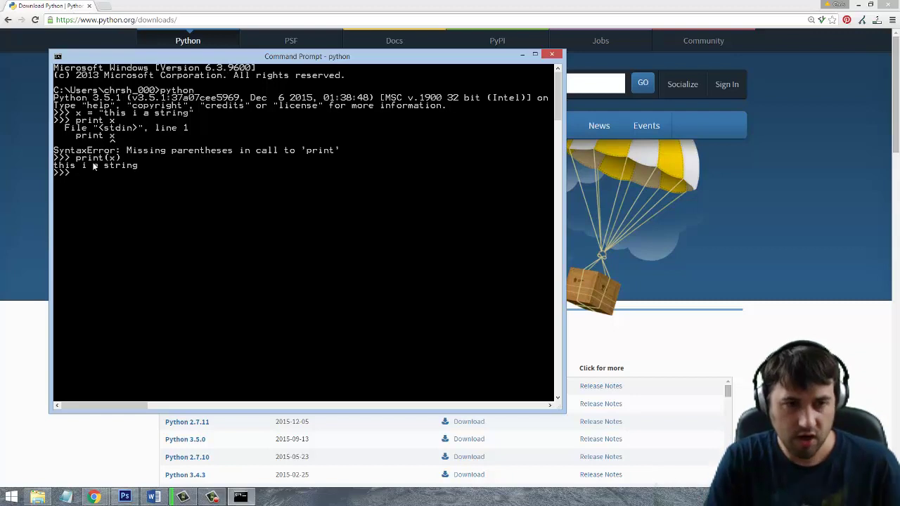
key(ctrl+z)
key(Return)
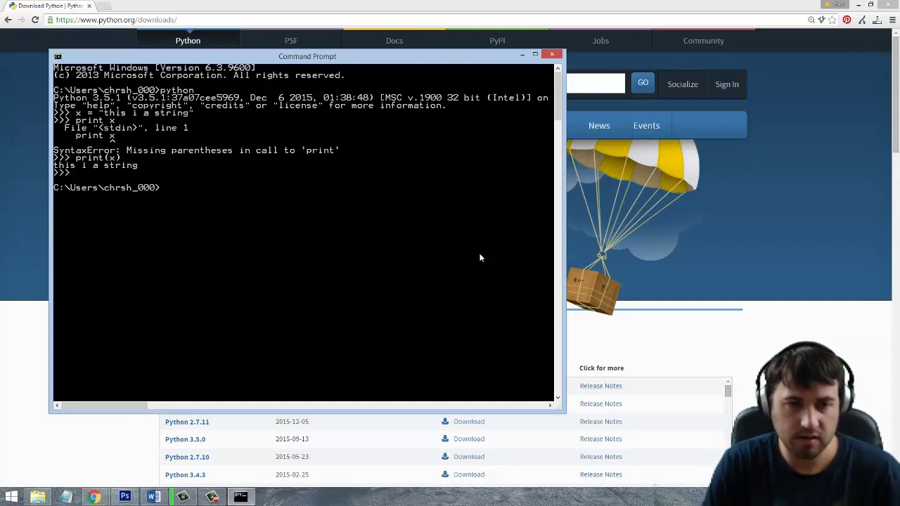
Run pip install django to download and install Django 1.9.
text(pip install d)
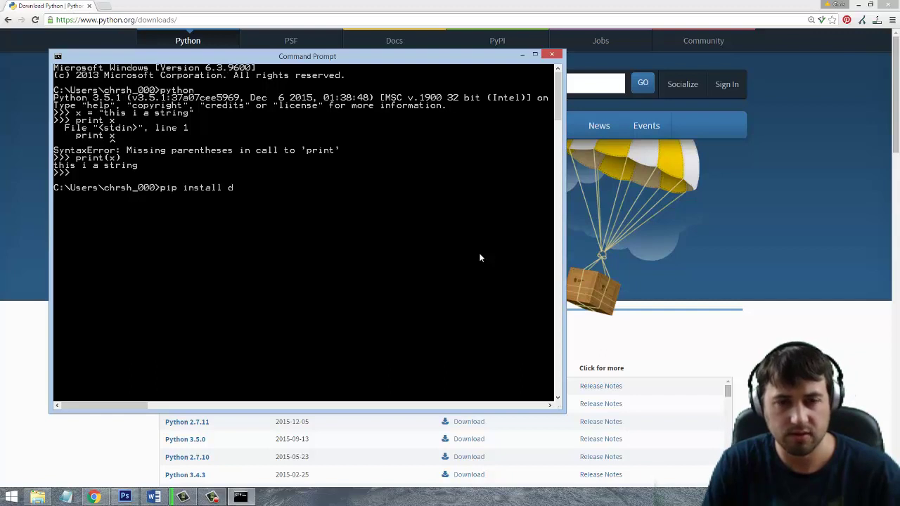
text(jango)
key(Return)
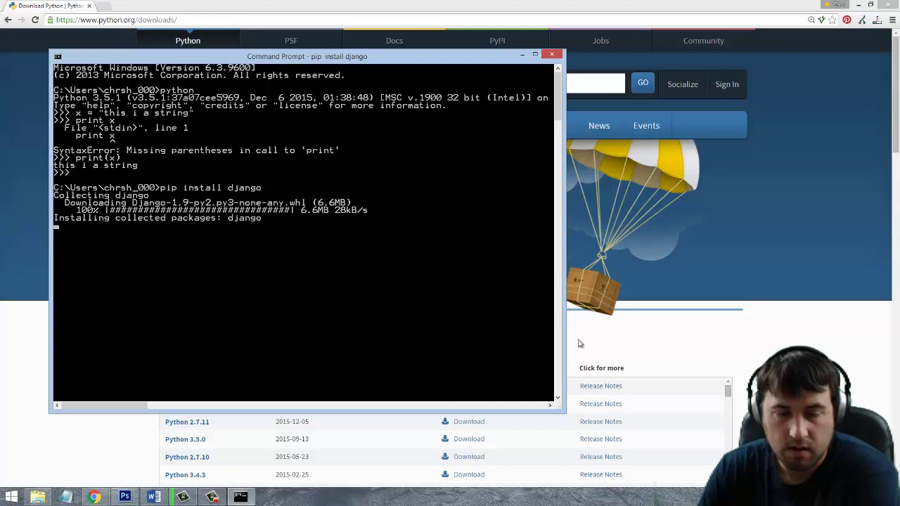
Open a maximized File Explorer window and navigate C: > Users > the user's home folder.
right_click(39, 497)
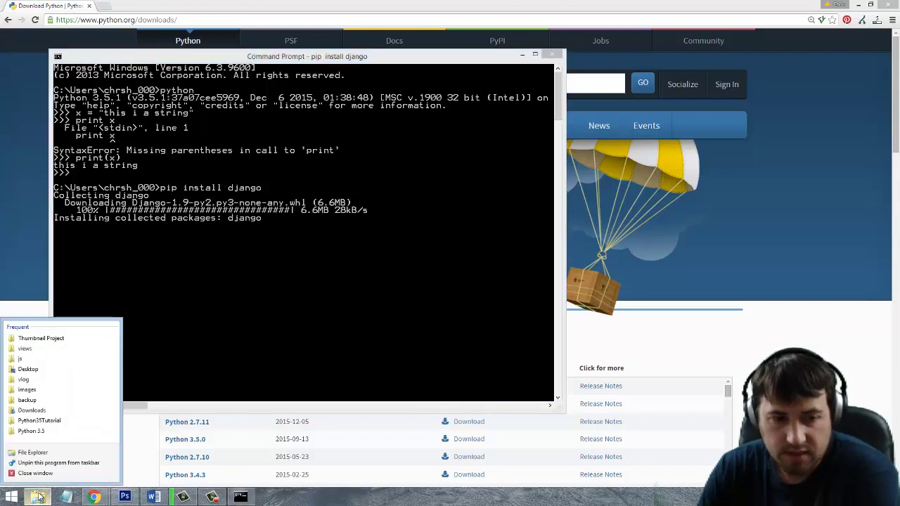
click(33, 452)
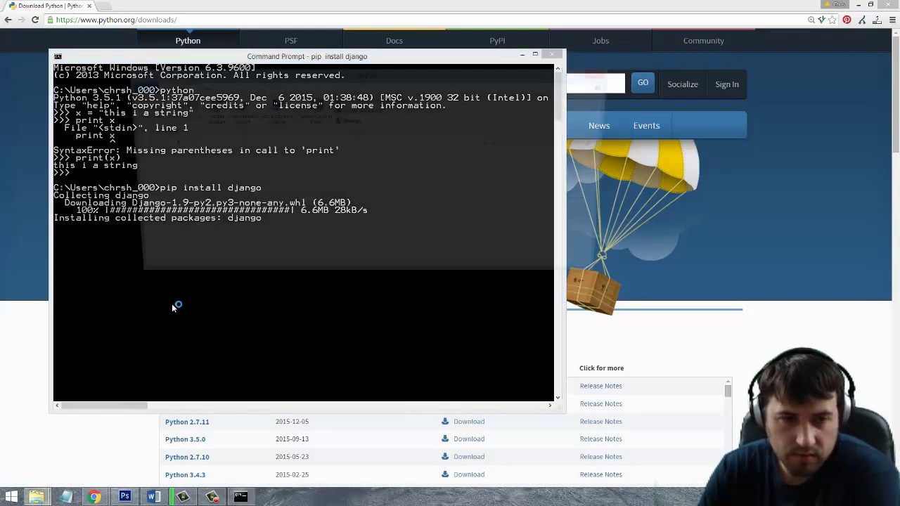
drag(261, 76, 272, 120)
click(737, 121)
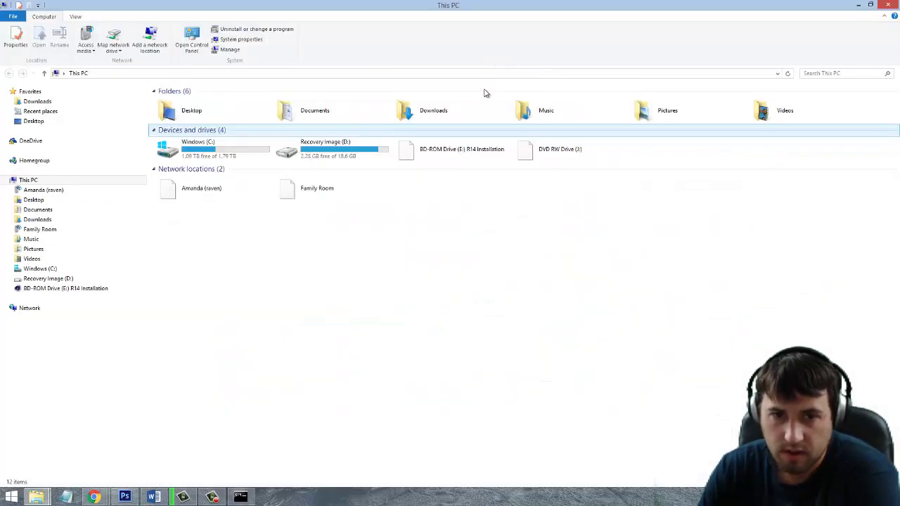
double_click(232, 155)
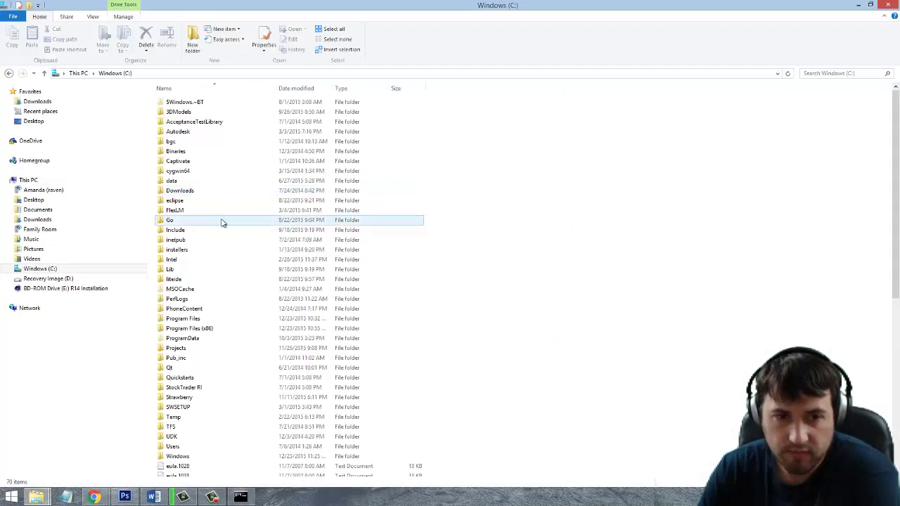
scroll(221, 232, down, 4)
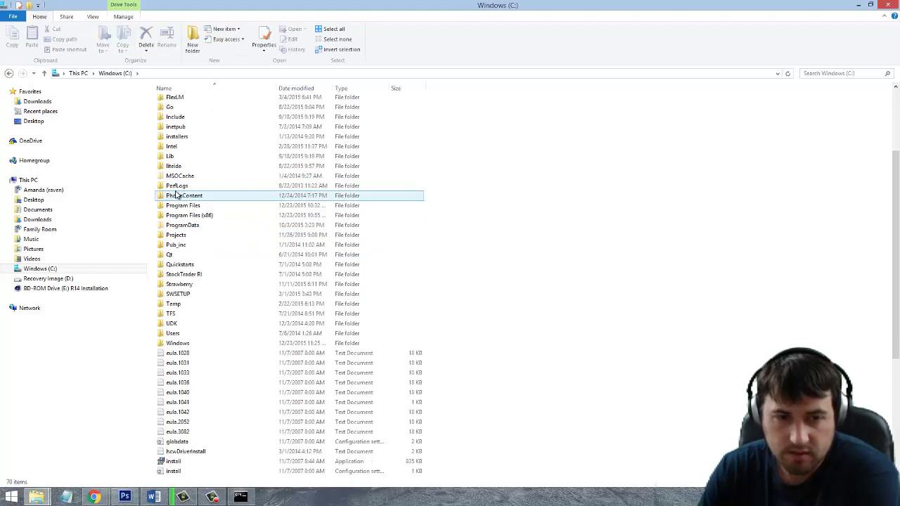
scroll(205, 246, up, 2)
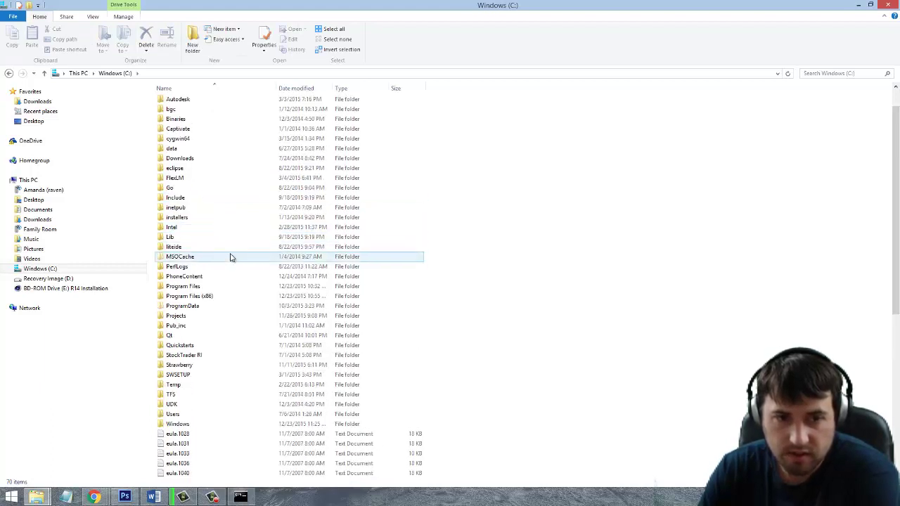
scroll(225, 250, down, 2)
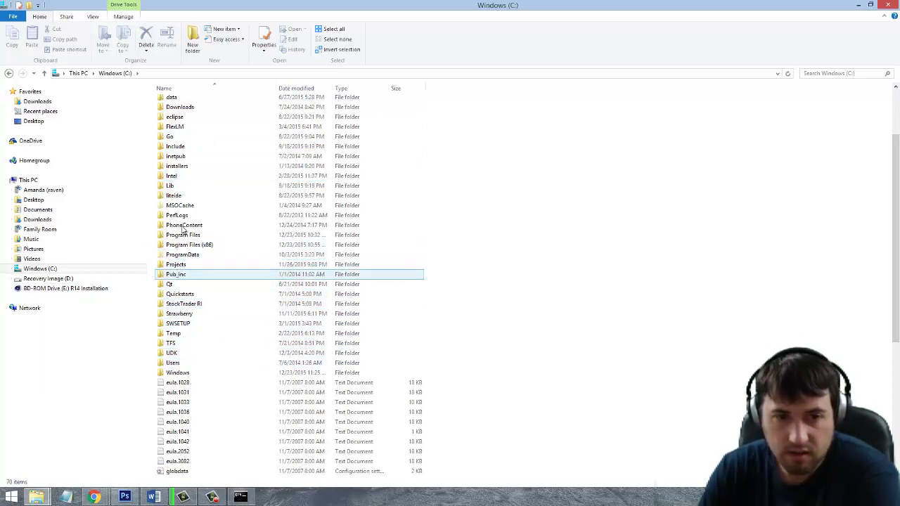
double_click(173, 363)
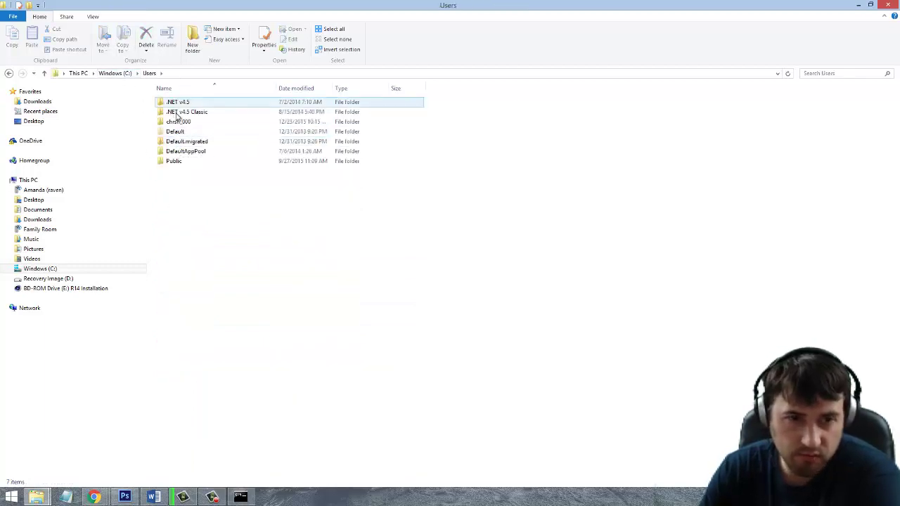
double_click(177, 121)
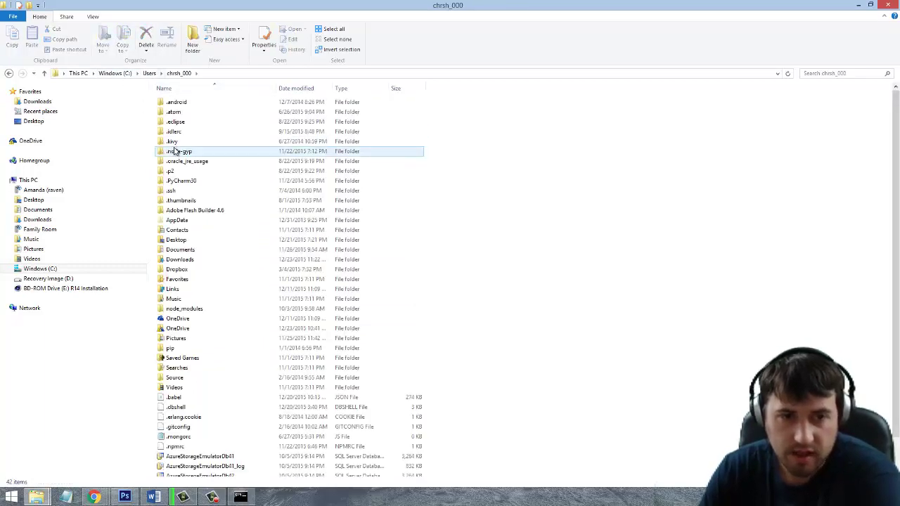
scroll(177, 148, down, 1)
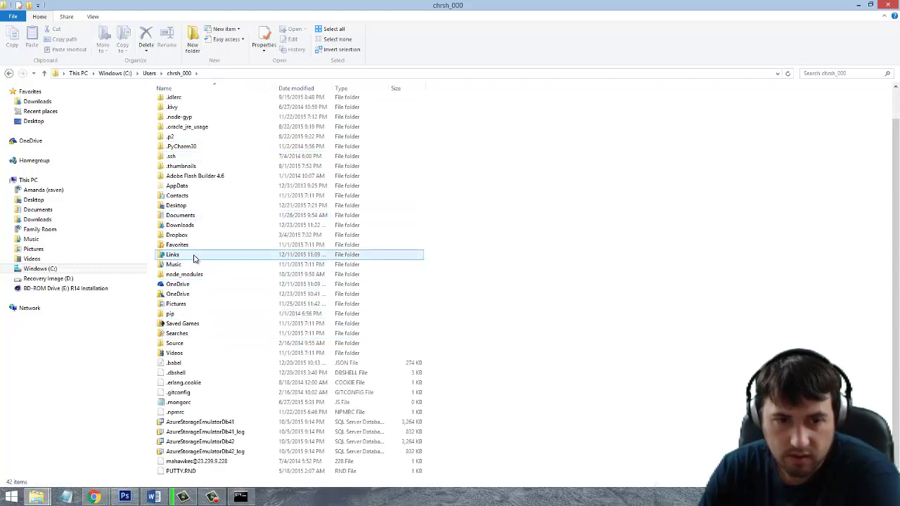
scroll(177, 203, up, 1)
Browse AppData's Local and Roaming folders, ending back in AppData\Local.
double_click(176, 216)
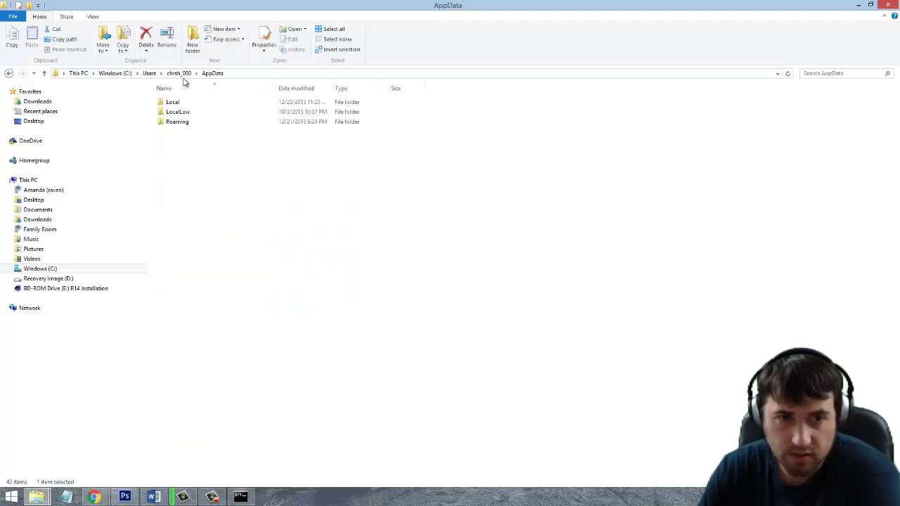
double_click(172, 102)
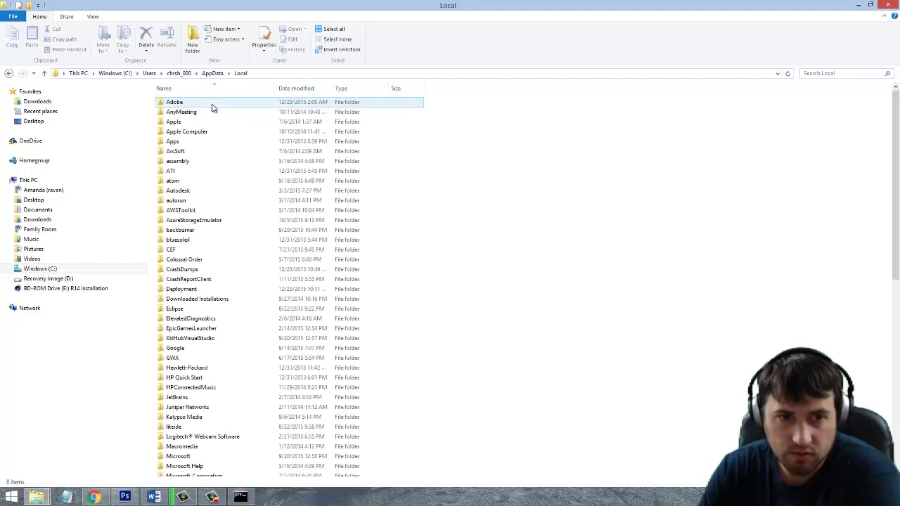
scroll(202, 153, down, 7)
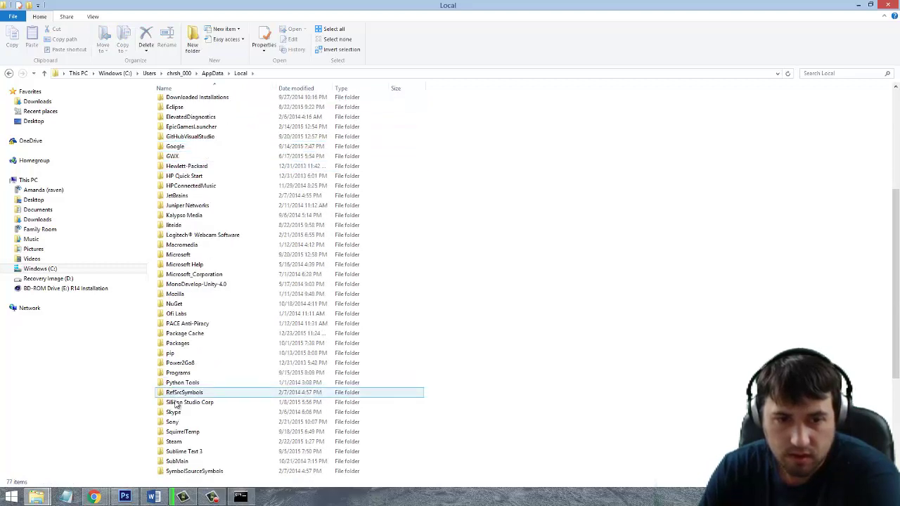
click(212, 75)
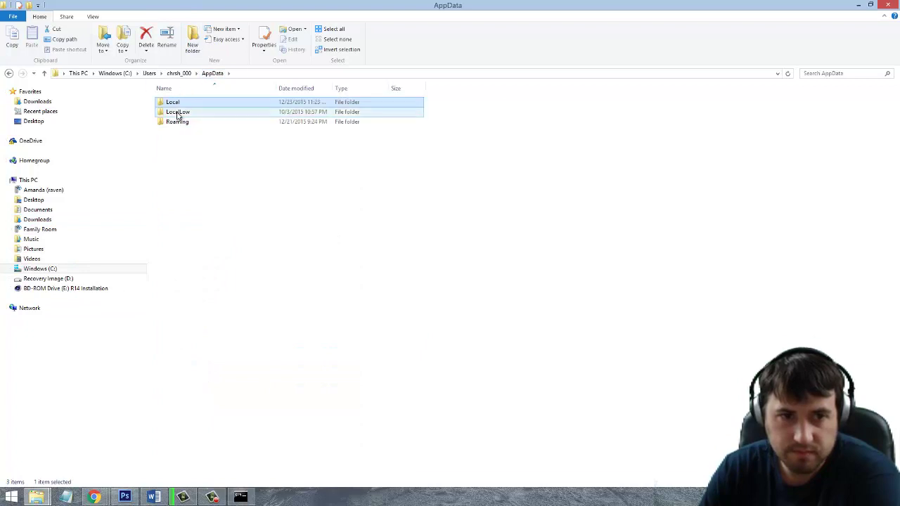
double_click(177, 121)
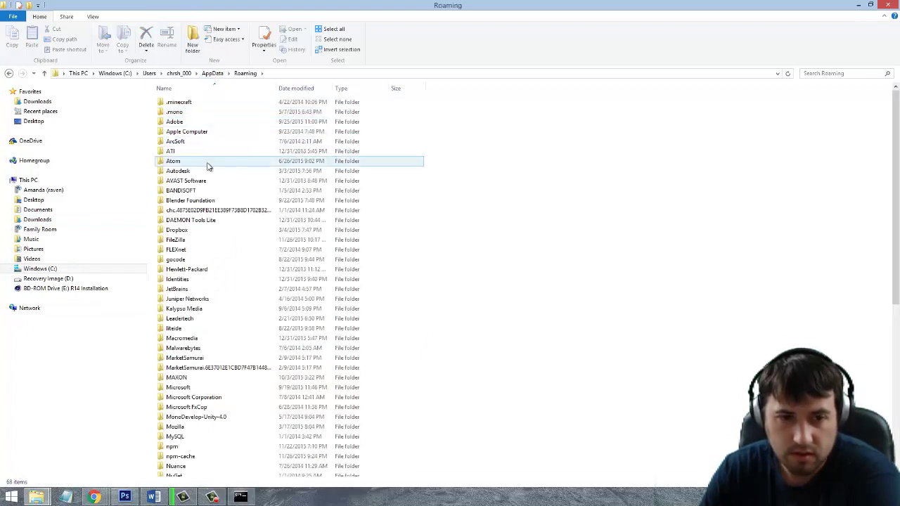
scroll(206, 167, down, 4)
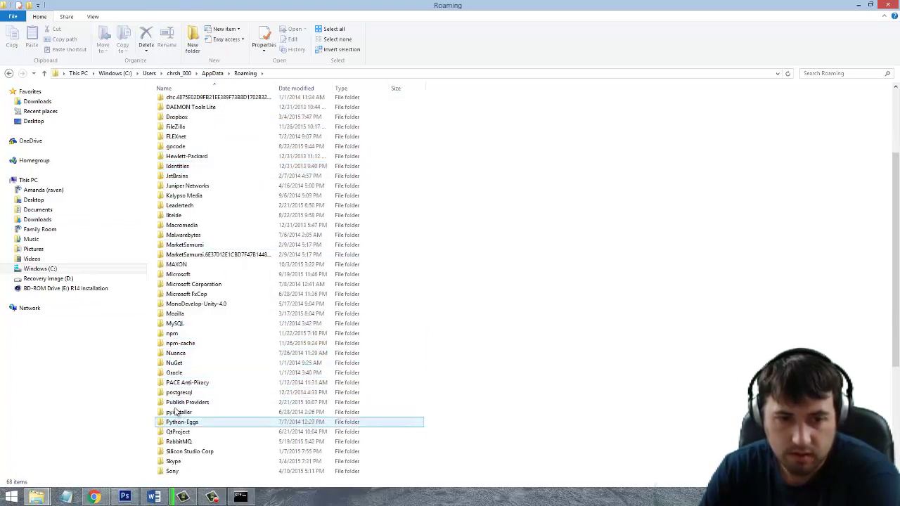
scroll(203, 415, down, 2)
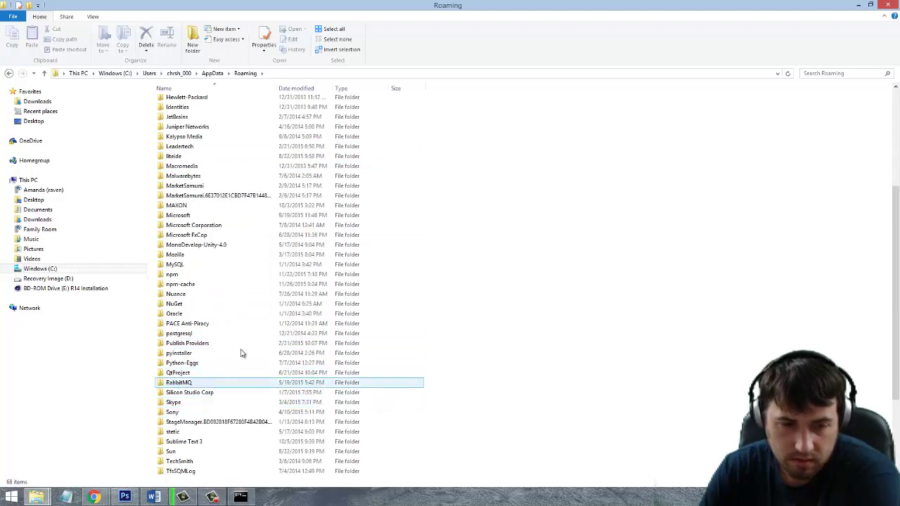
scroll(244, 343, down, 2)
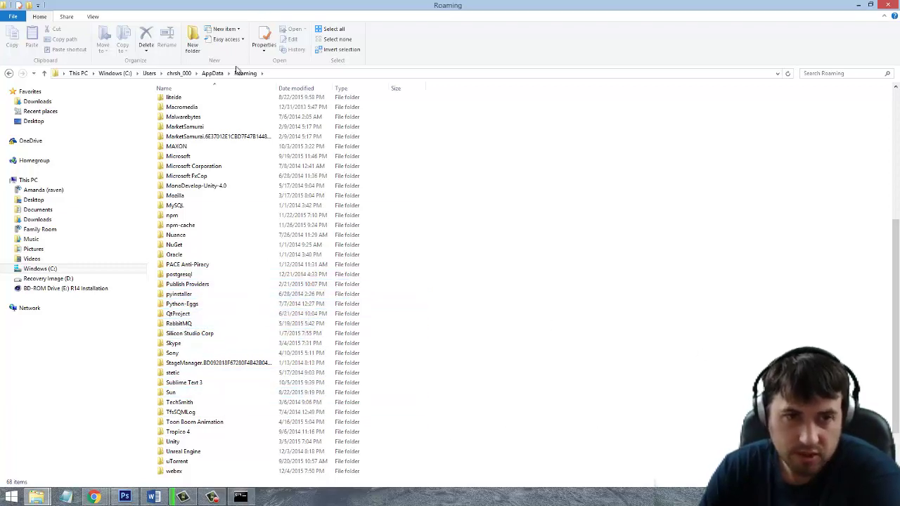
click(213, 73)
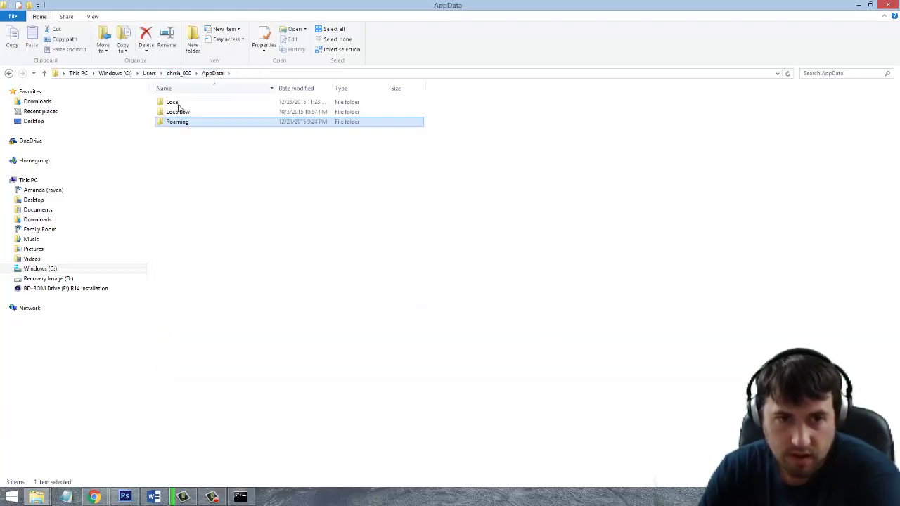
double_click(177, 107)
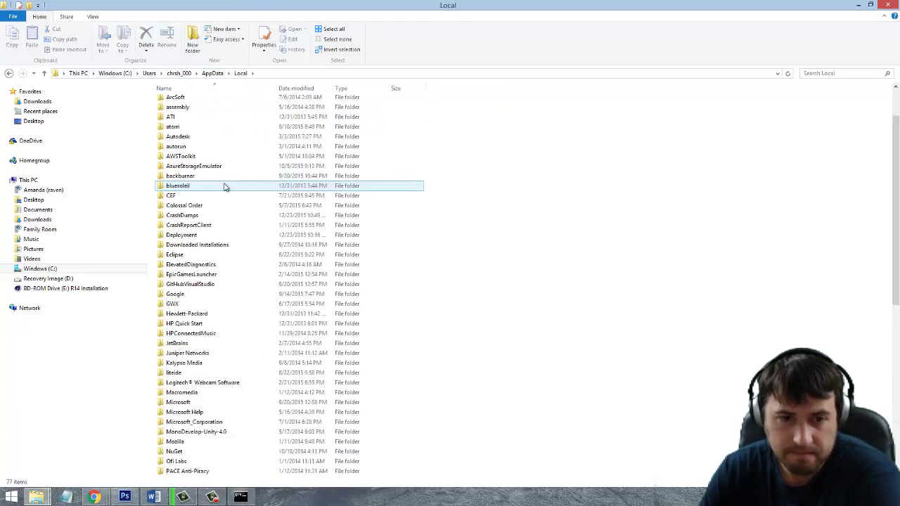
scroll(225, 187, down, 7)
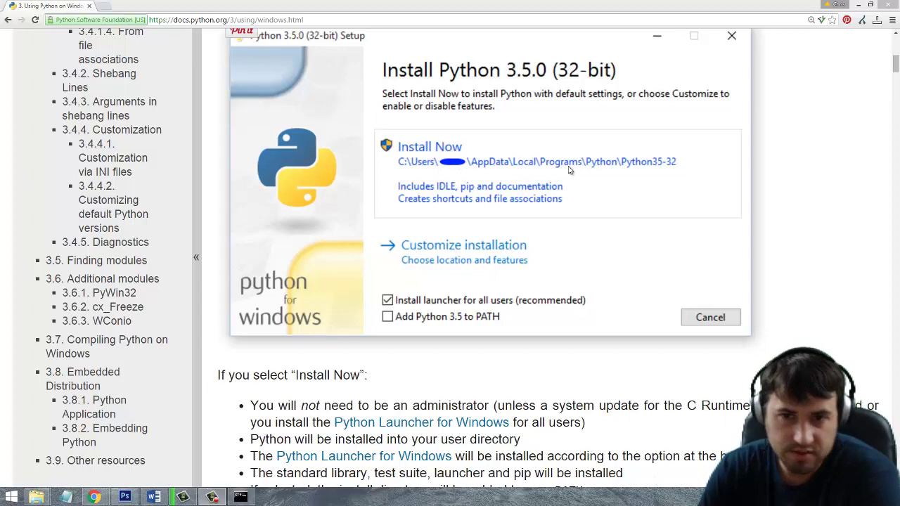
Minimize Chrome so File Explorer's AppData\Local folder is back in front.
click(861, 6)
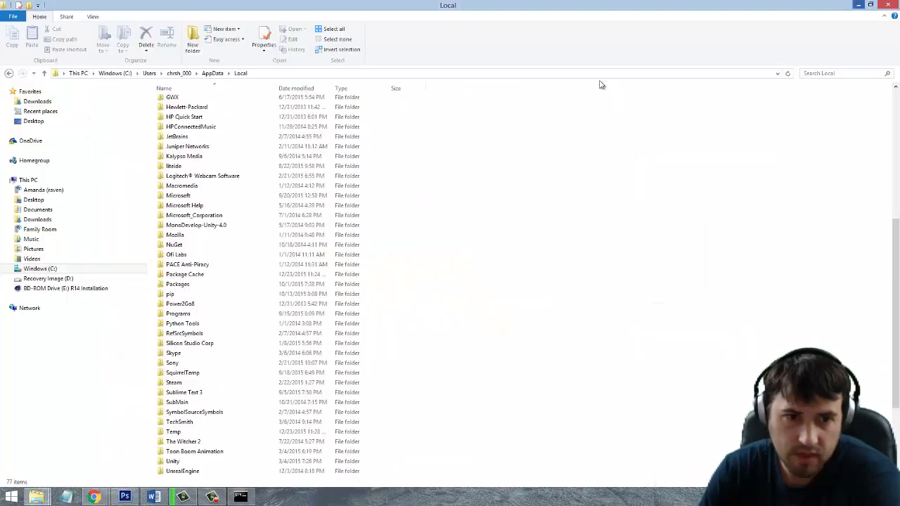
Browse from AppData into Local > Programs > Python > Python35 > Lib and its idlelib folder.
click(213, 73)
double_click(173, 102)
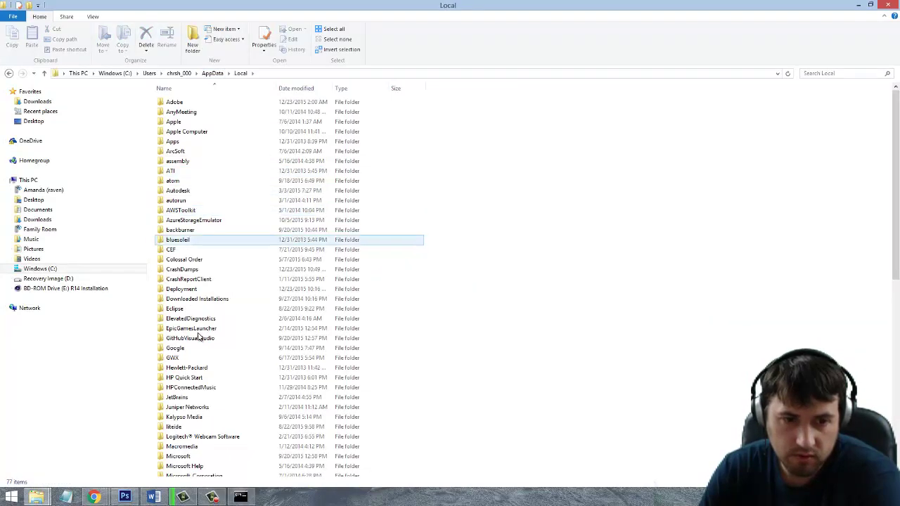
scroll(199, 337, down, 5)
click(179, 407)
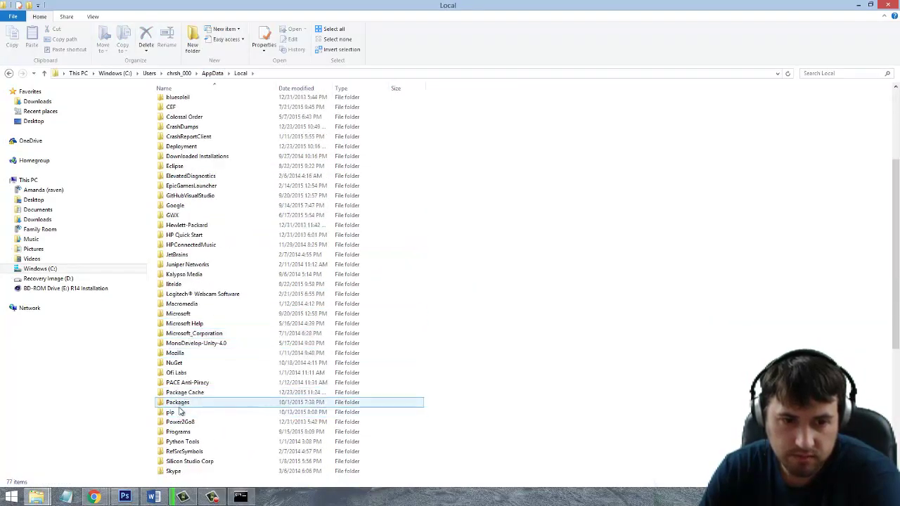
double_click(172, 431)
click(178, 113)
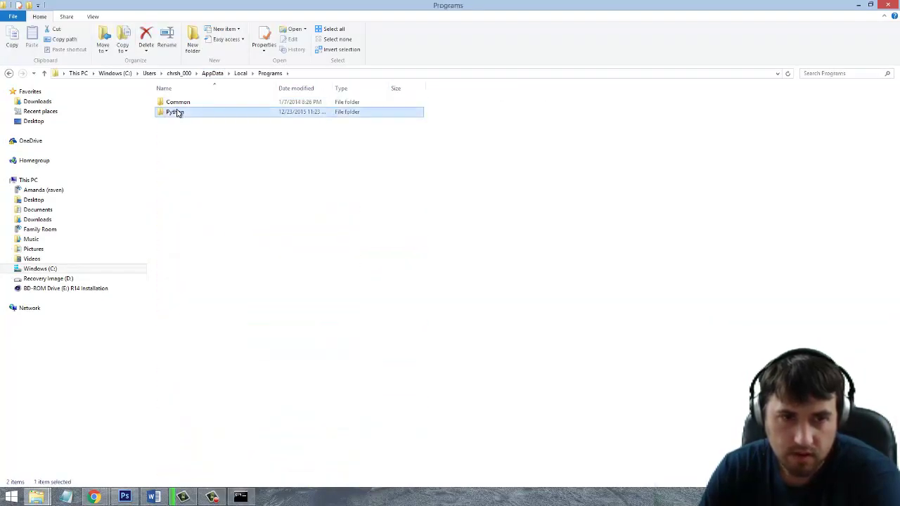
double_click(177, 114)
click(175, 104)
double_click(176, 103)
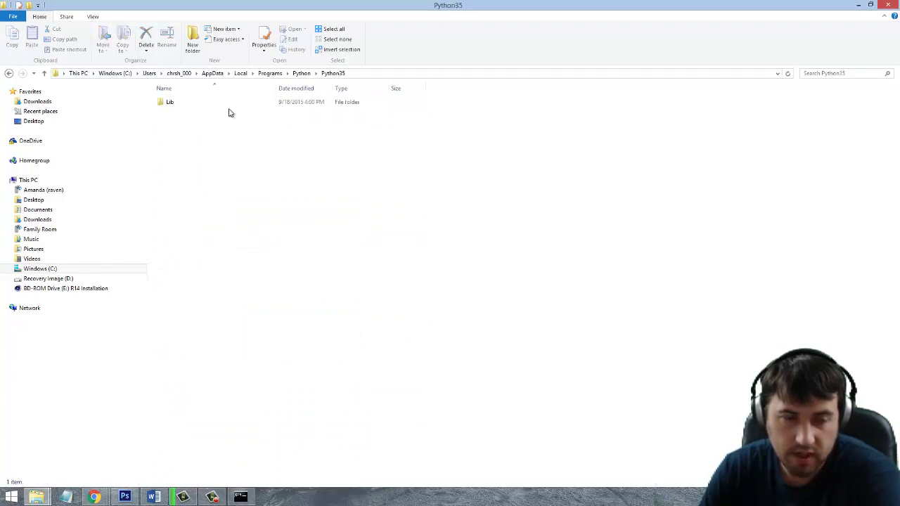
click(177, 105)
double_click(184, 105)
click(178, 107)
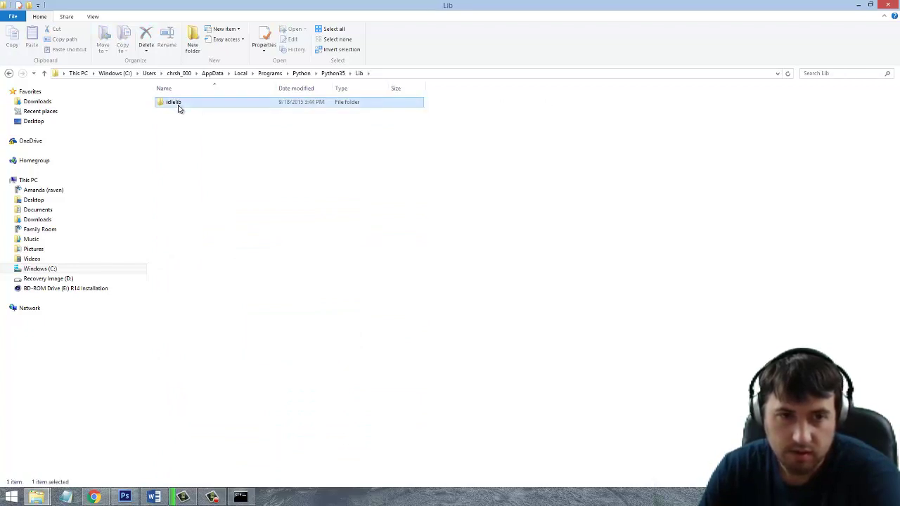
double_click(178, 105)
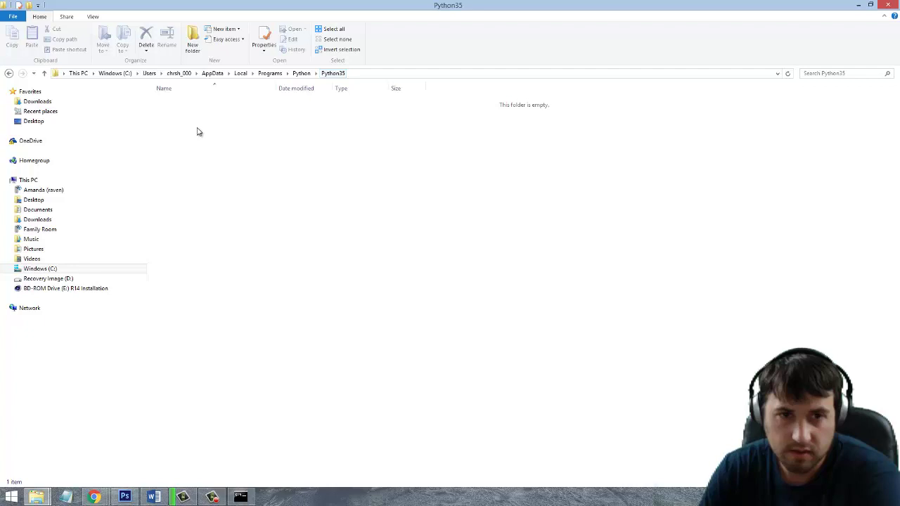
Go back to Python and open Python35-32 > Lib > site-packages.
click(301, 73)
click(173, 115)
double_click(173, 114)
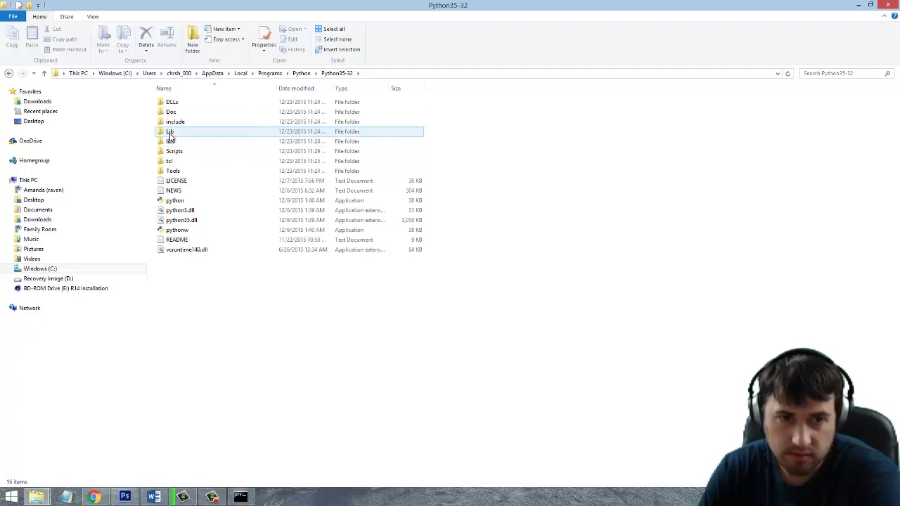
double_click(170, 134)
scroll(202, 172, down, 4)
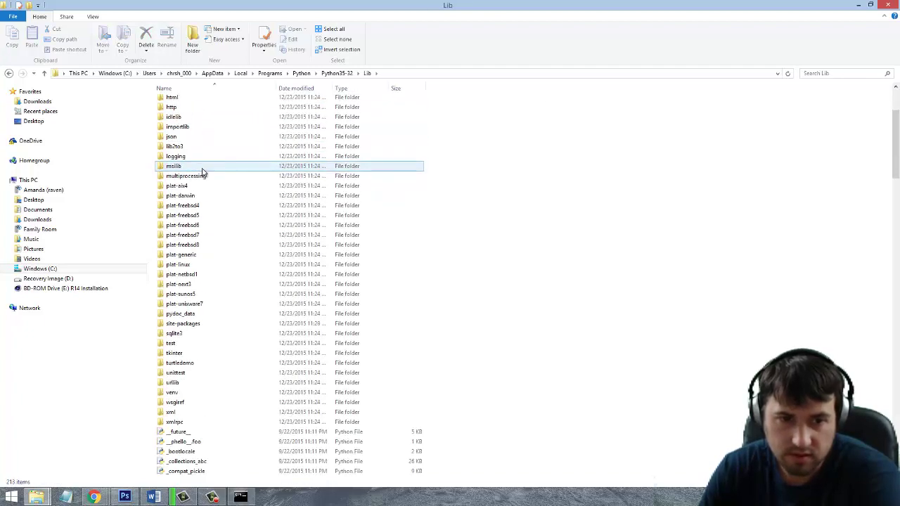
scroll(202, 172, down, 6)
double_click(194, 146)
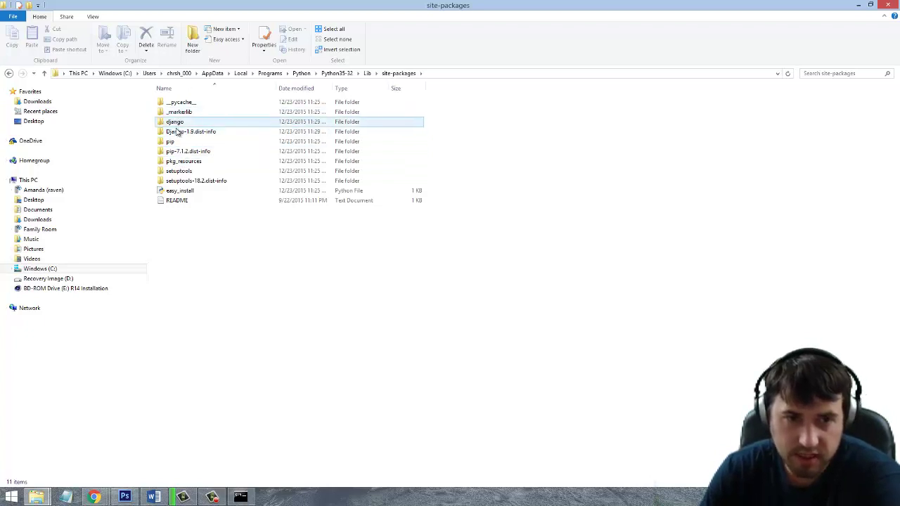
Look inside Django-1.9.dist-info, then return to site-packages and open the django package folder.
double_click(177, 133)
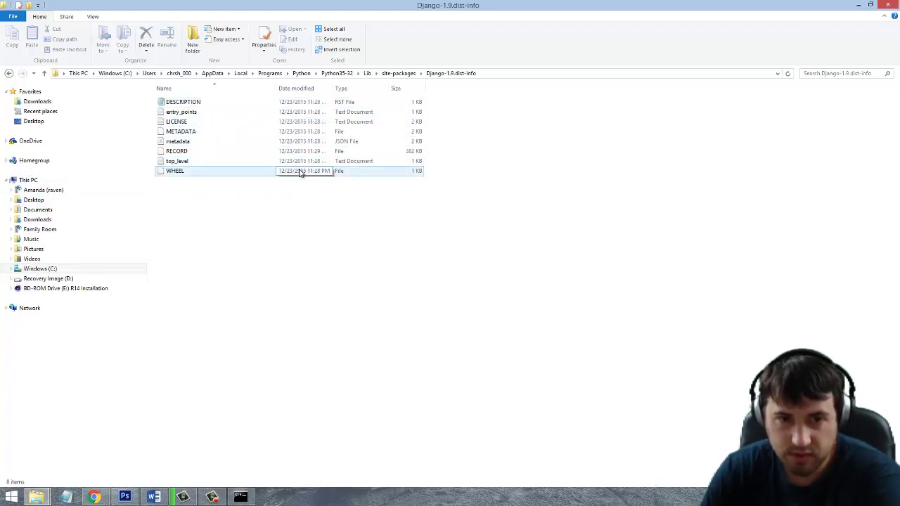
click(407, 76)
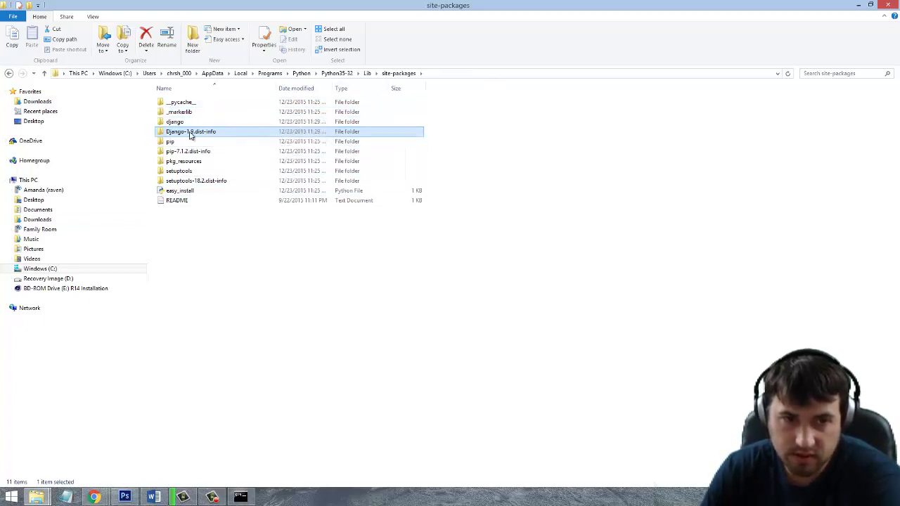
double_click(176, 122)
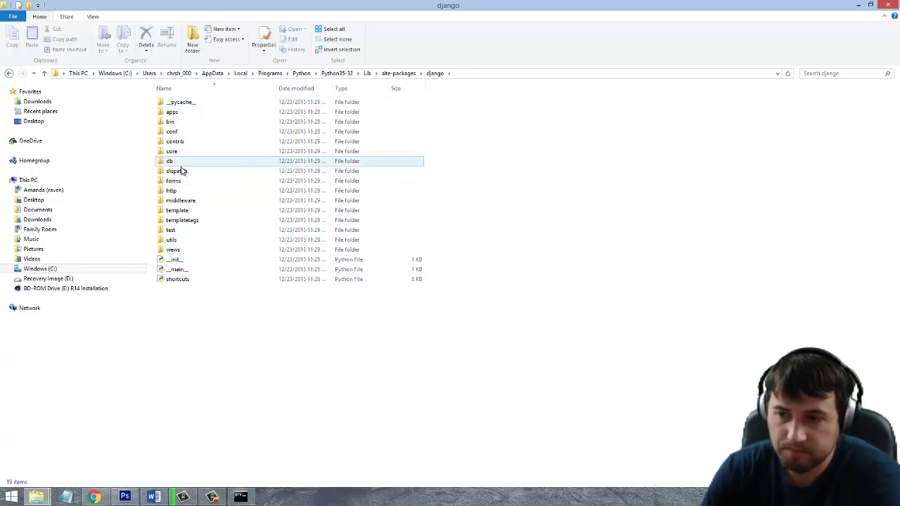
Open a new Chrome window and search the web for 'django github'.
right_click(95, 497)
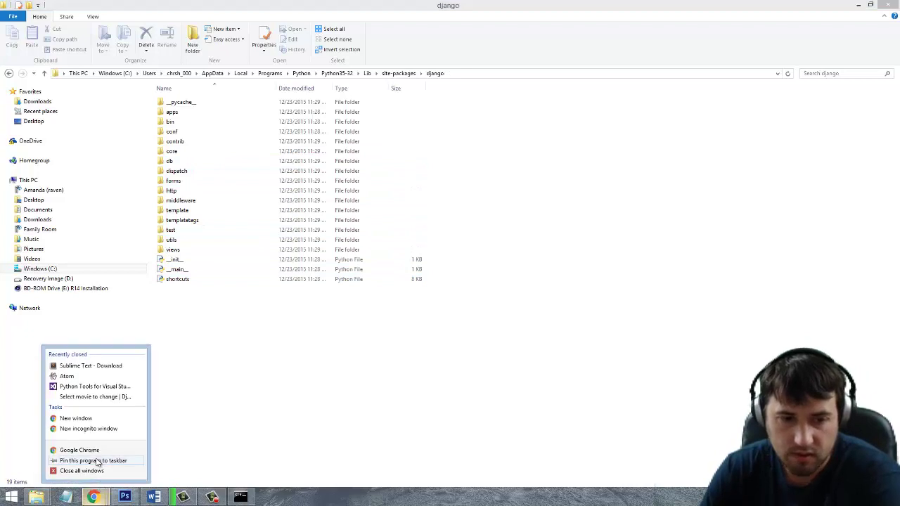
click(96, 454)
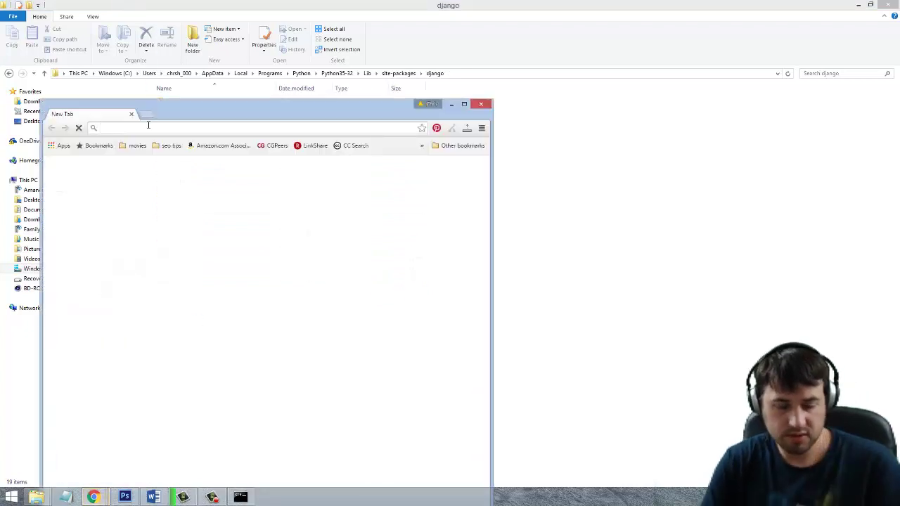
text(django github)
key(Return)
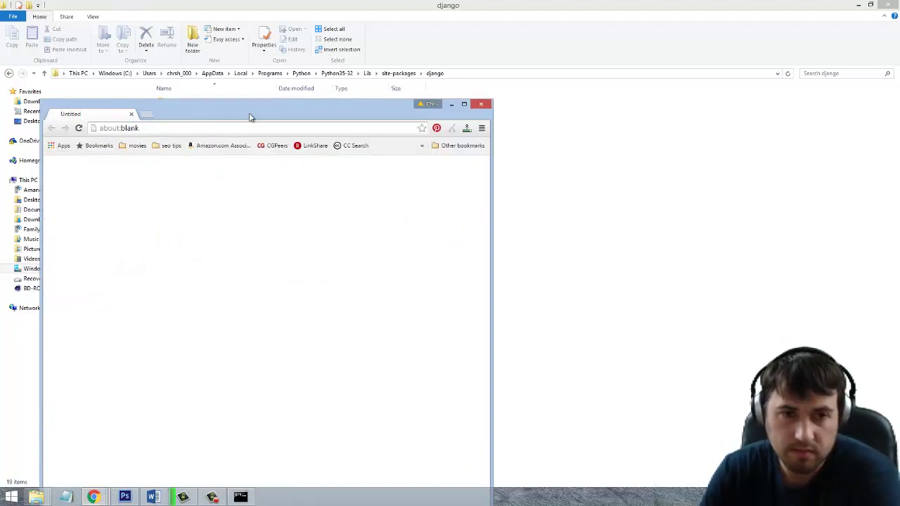
Switch the django/django repository from master to the stable/1.9.x branch.
drag(249, 117, 503, 61)
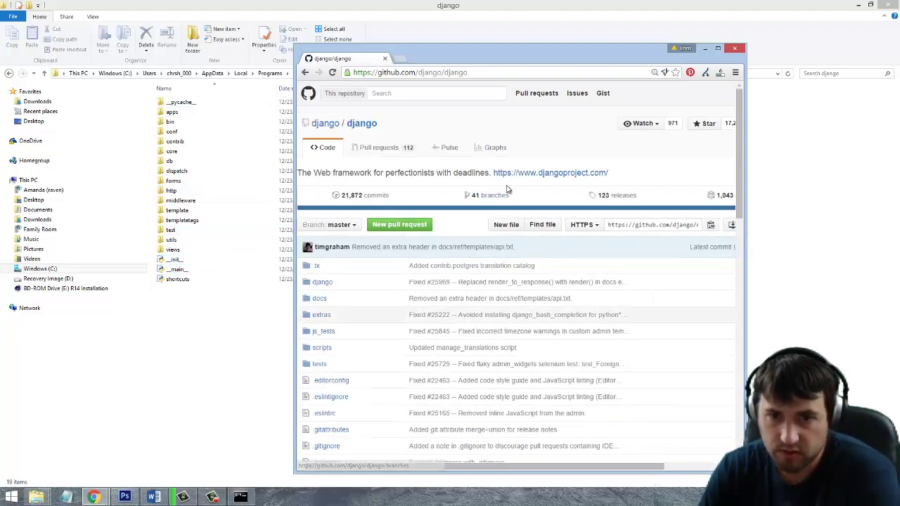
scroll(441, 245, down, 5)
scroll(326, 237, up, 5)
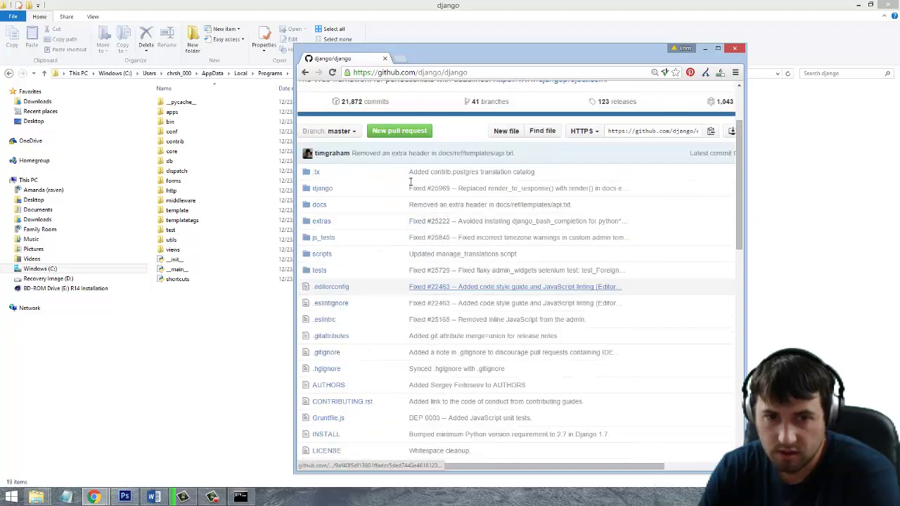
click(337, 225)
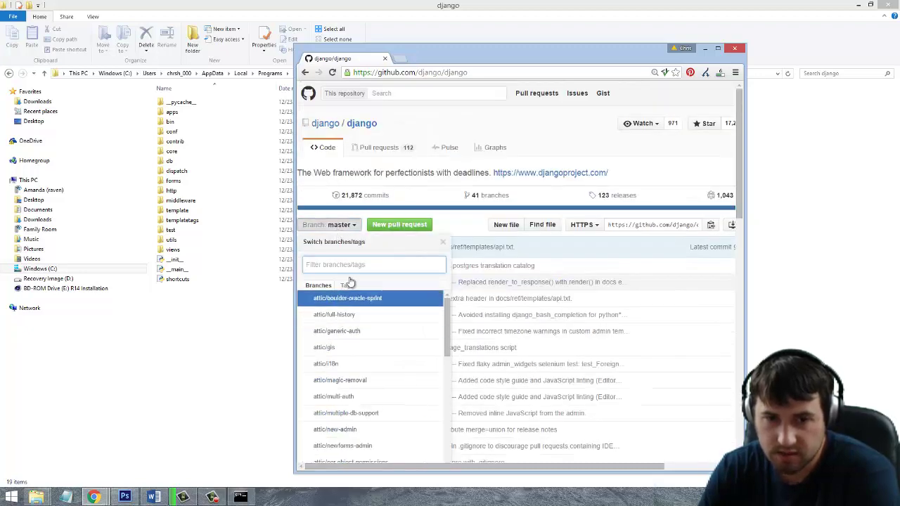
scroll(351, 213, down, 1)
scroll(351, 212, up, 1)
scroll(384, 291, down, 10)
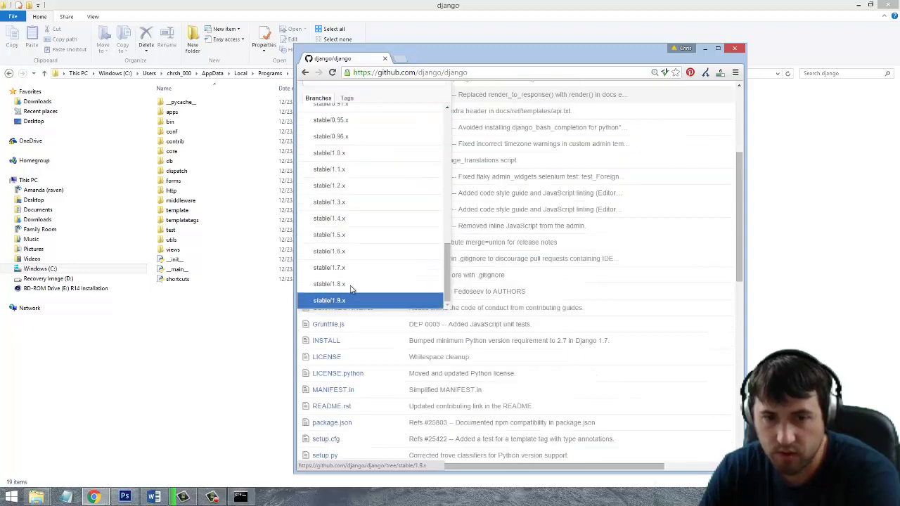
click(325, 301)
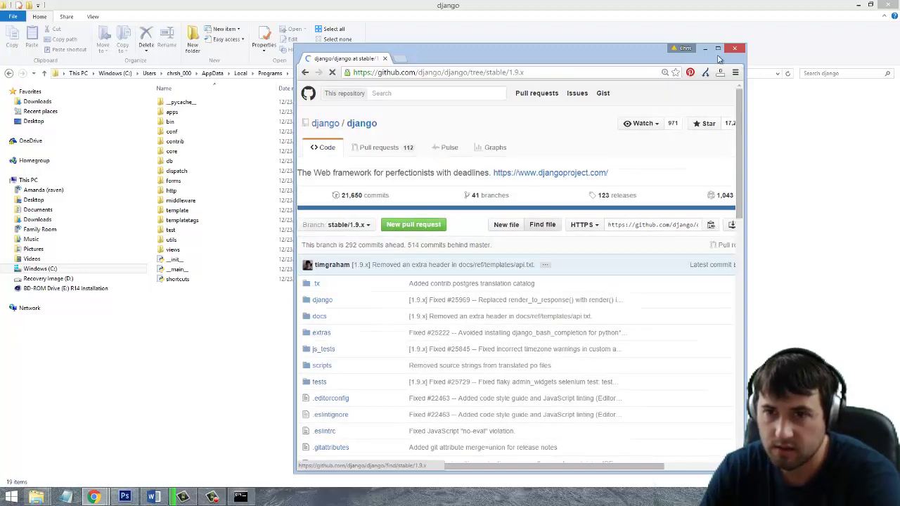
Maximize Chrome and open the django folder of the stable/1.9.x branch.
click(717, 48)
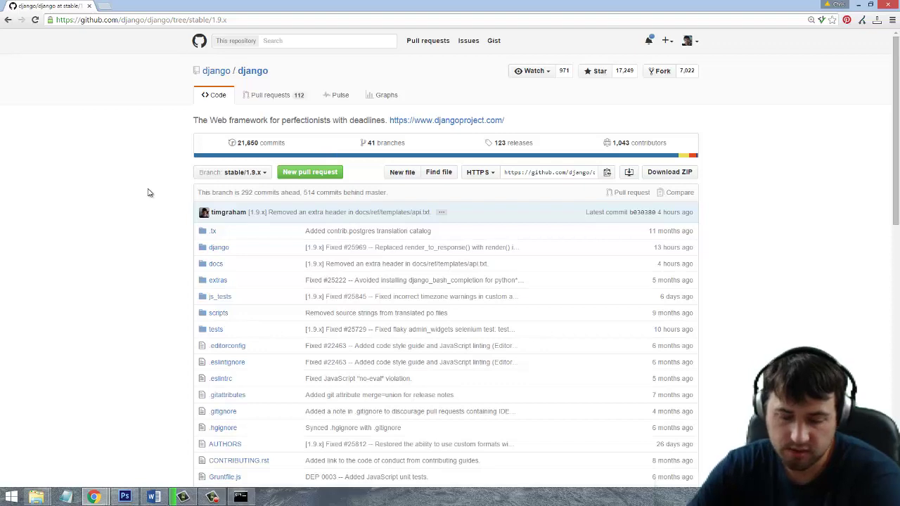
scroll(150, 193, up, 3)
scroll(161, 194, down, 3)
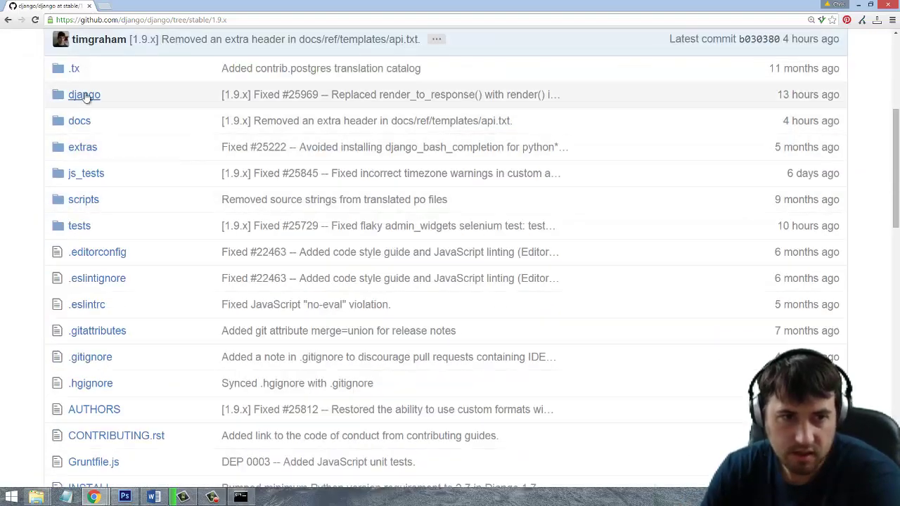
click(84, 95)
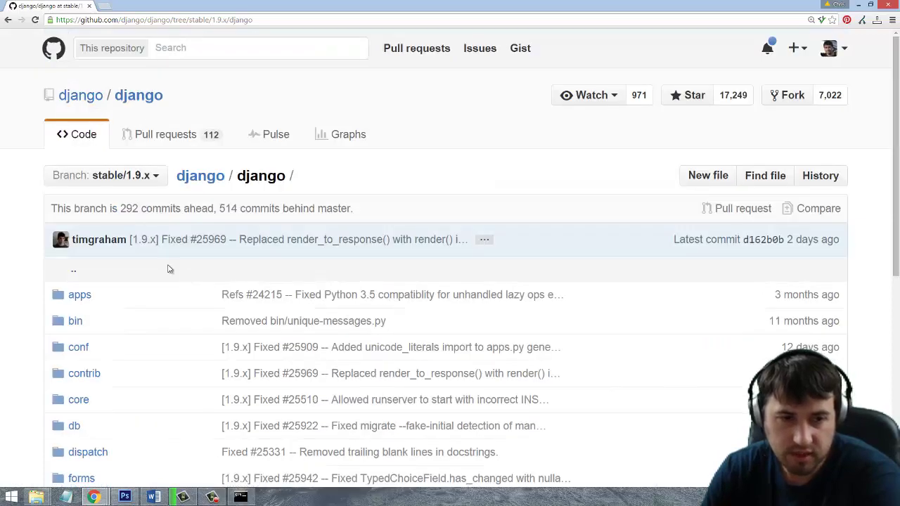
scroll(94, 337, down, 3)
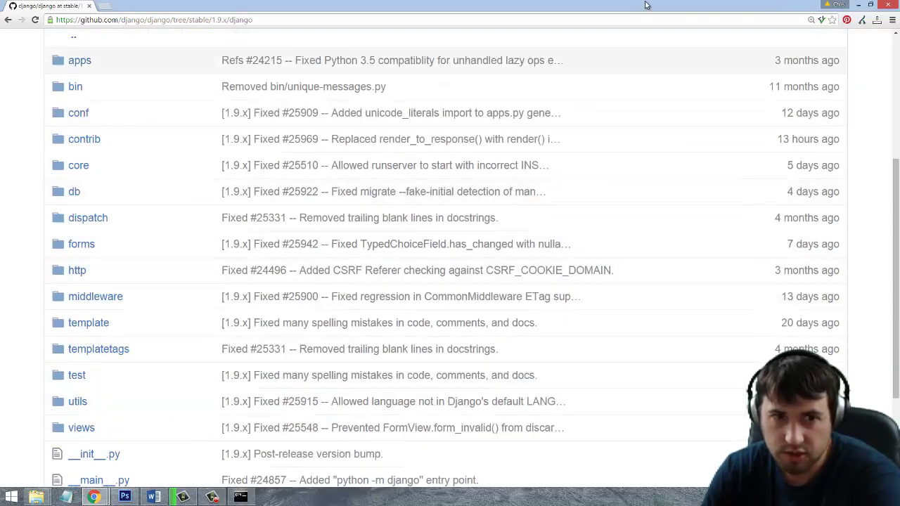
View django-admin.py in django/bin, then go back to the branch's top-level file list.
drag(478, 7, 466, 45)
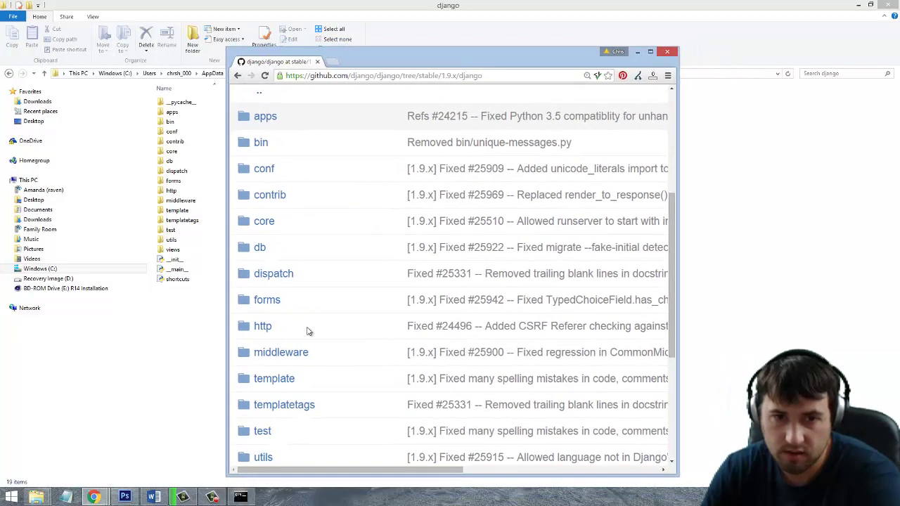
click(650, 52)
scroll(327, 199, up, 1)
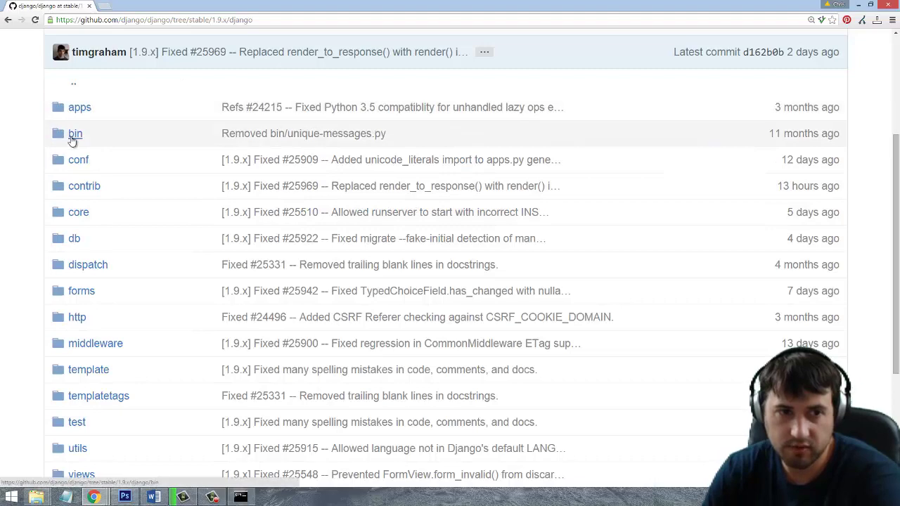
click(73, 135)
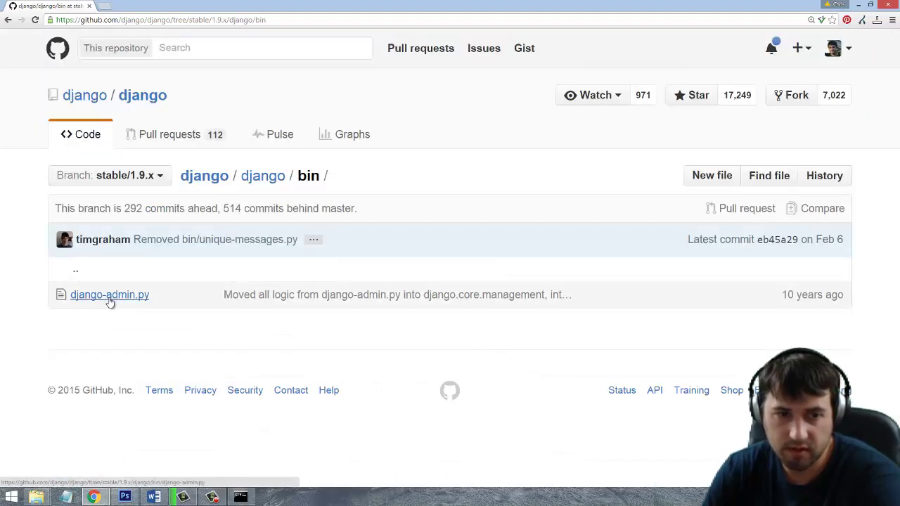
click(303, 295)
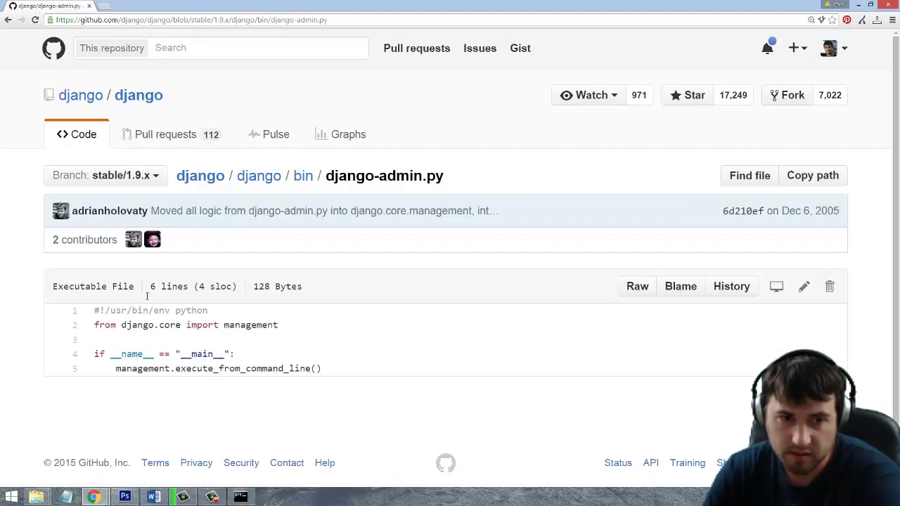
click(9, 20)
click(7, 21)
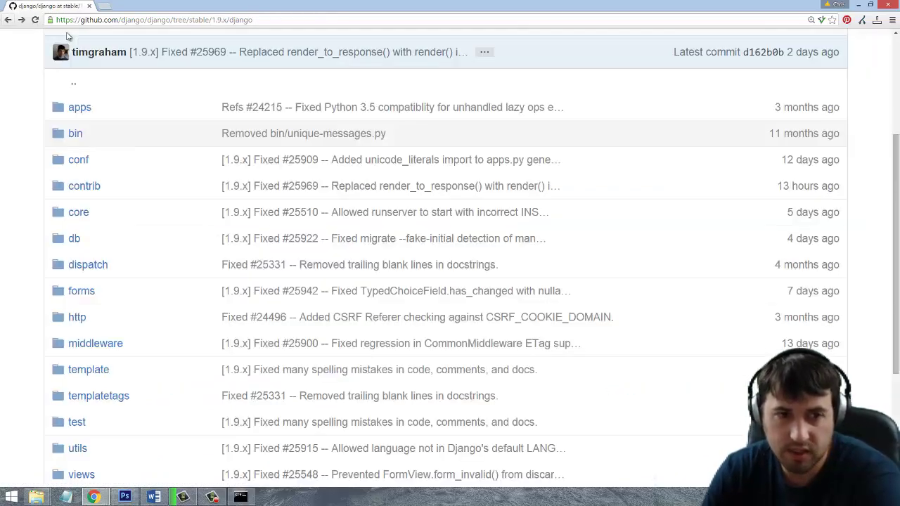
scroll(149, 164, up, 3)
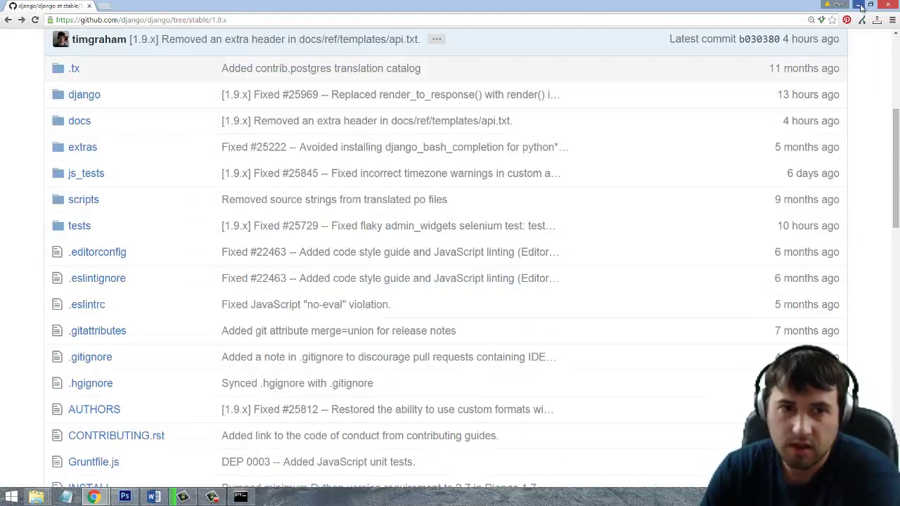
In File Explorer, peek into django's conf\locale folder, then return to the django package folder.
key(alt+Tab)
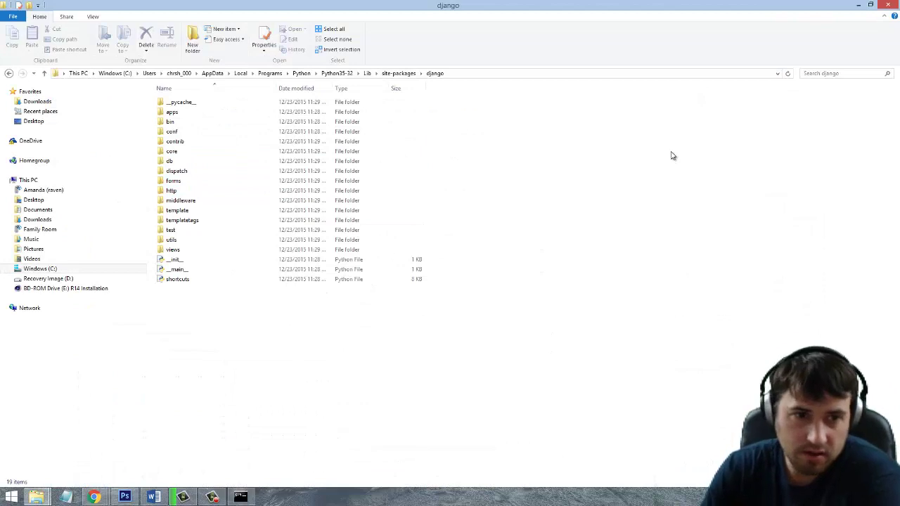
double_click(180, 131)
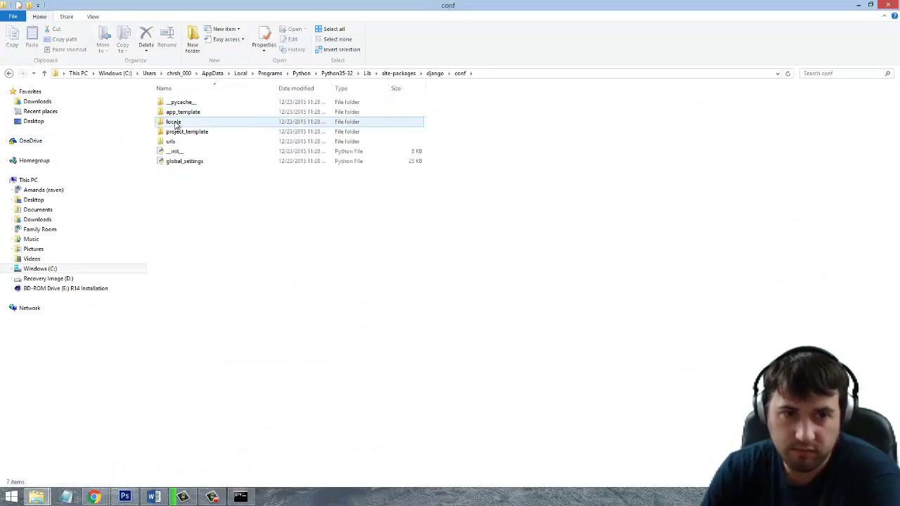
double_click(176, 123)
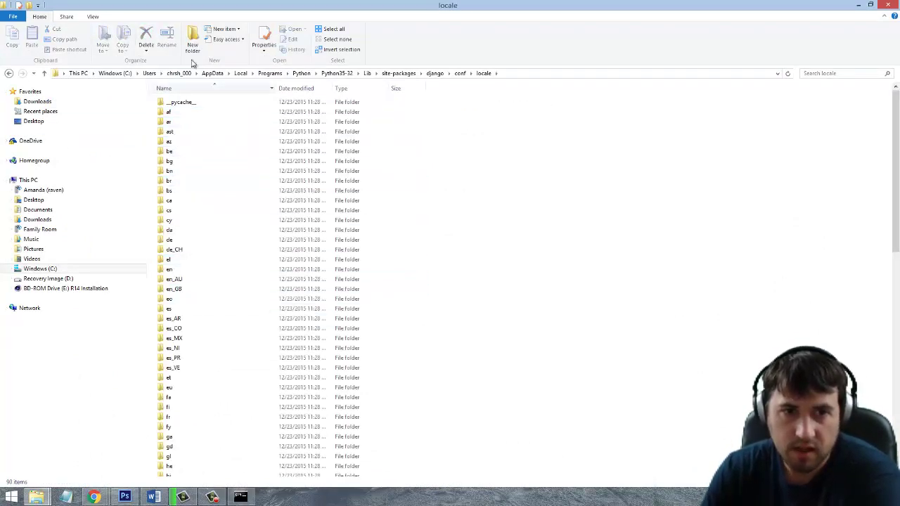
click(434, 73)
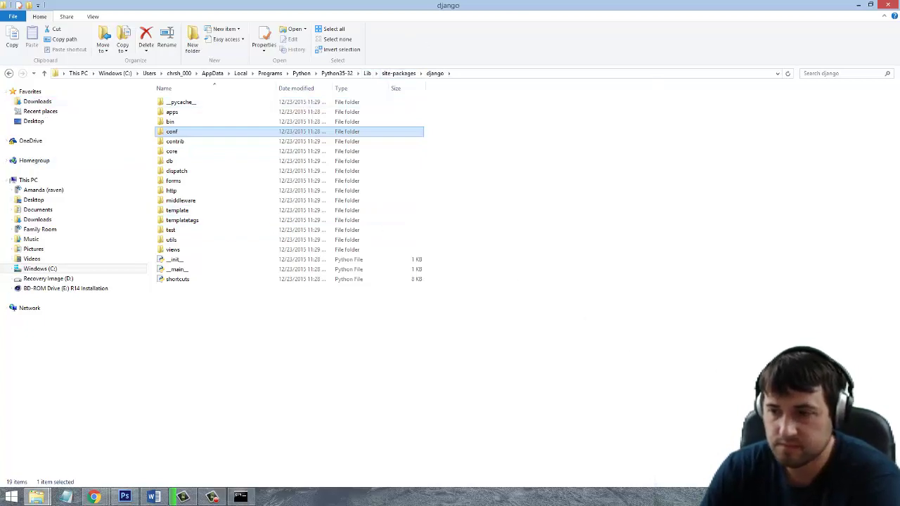
Run django-admin.py in Command Prompt to list Django's subcommands.
click(251, 499)
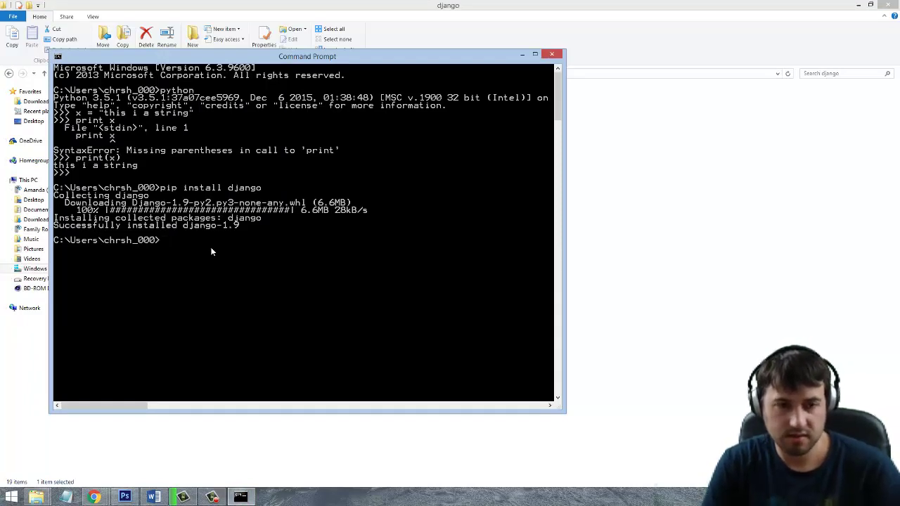
text(django-a)
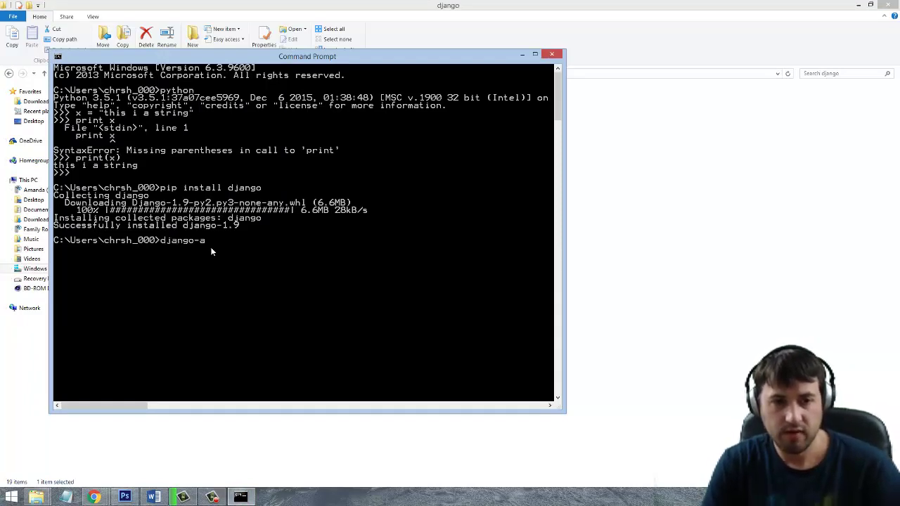
text(dmin.py)
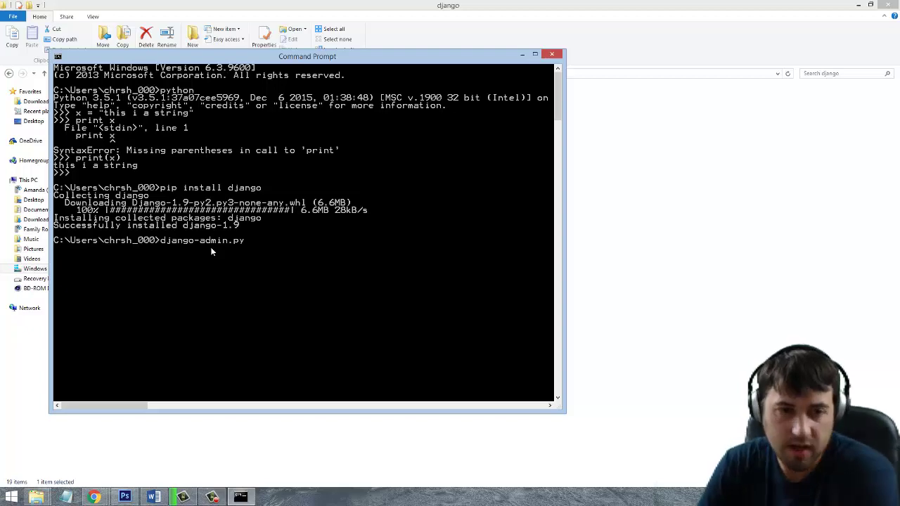
key(Return)
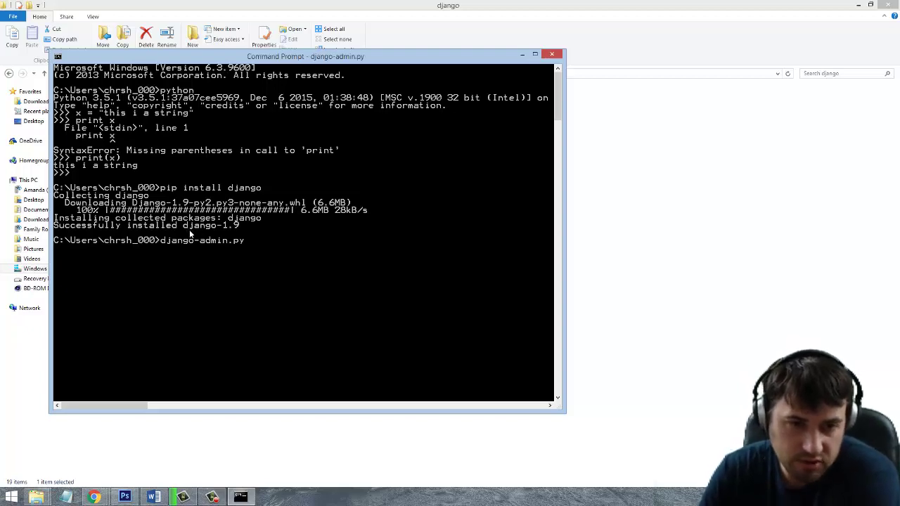